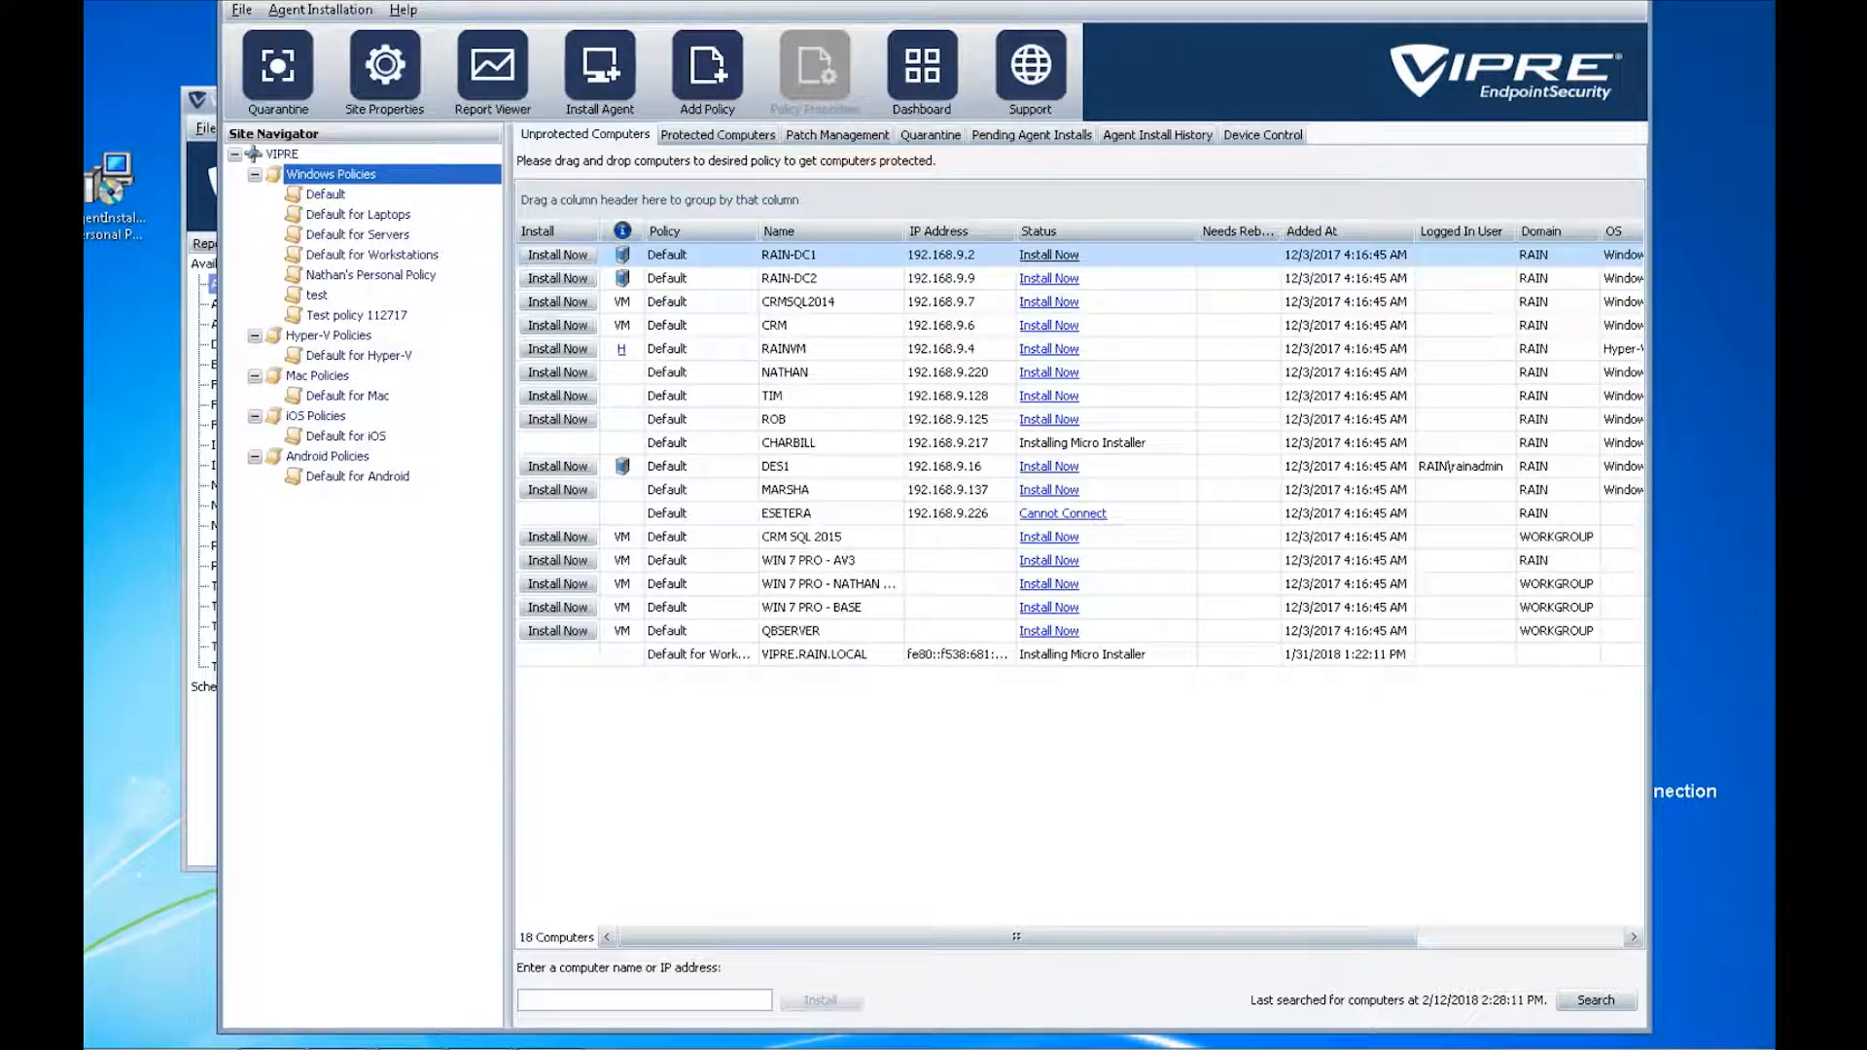
- Open the Report Viewer and select the Patch Management Summary report
left_click(489, 90)
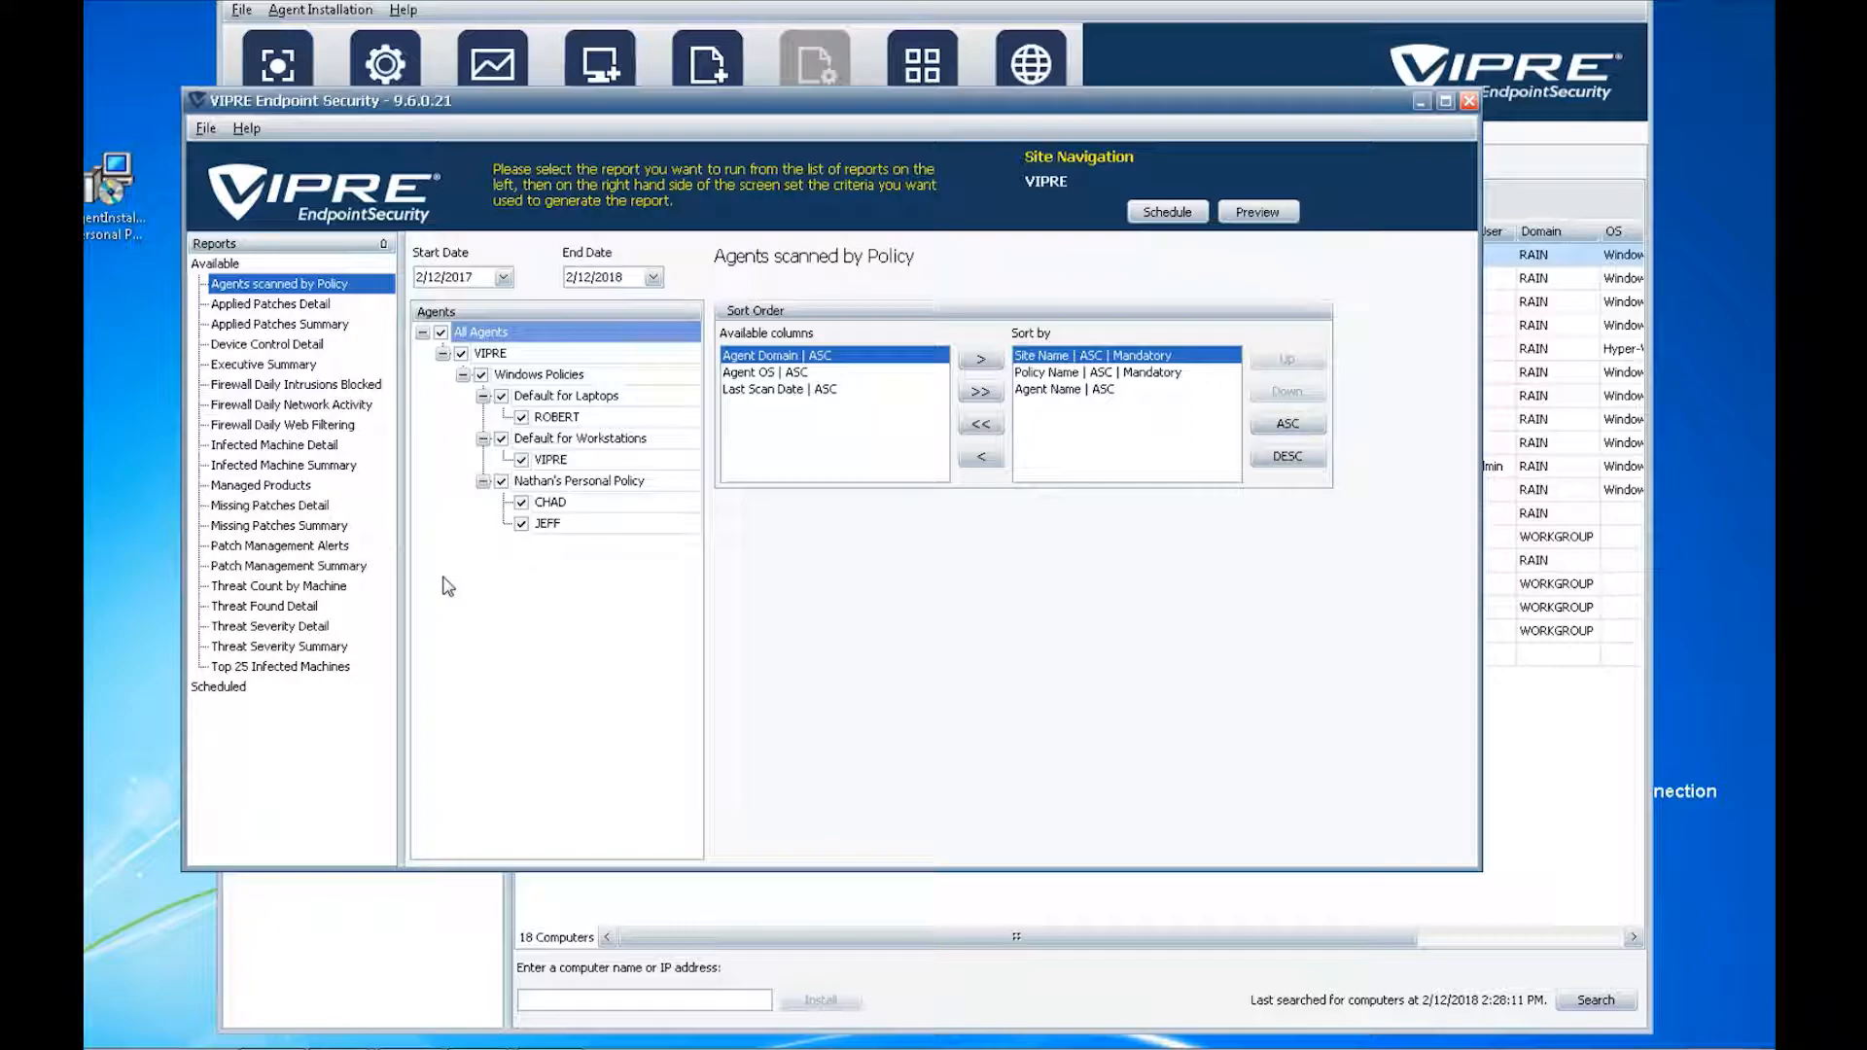
left_click(251, 566)
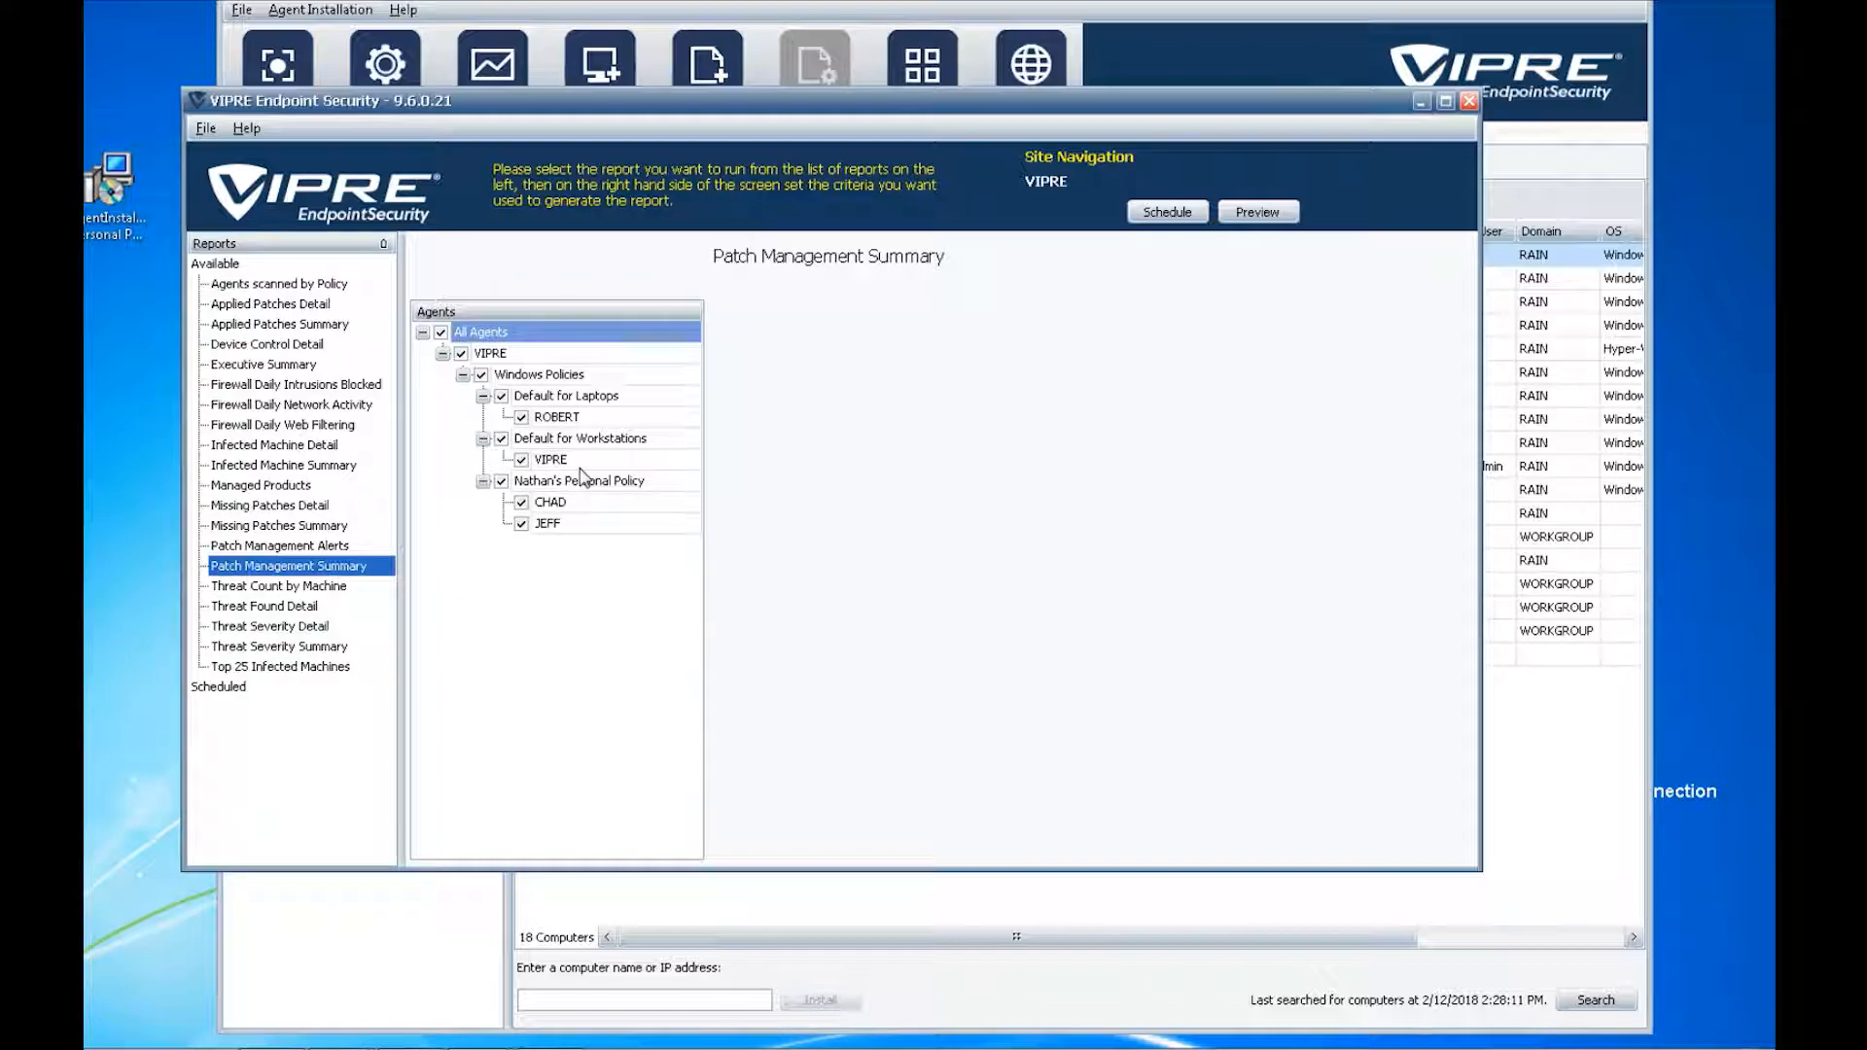
- Limit the Patch Management Summary to the personal policy's two machines, then preview it and close the preview
left_click(442, 333)
left_click(442, 332)
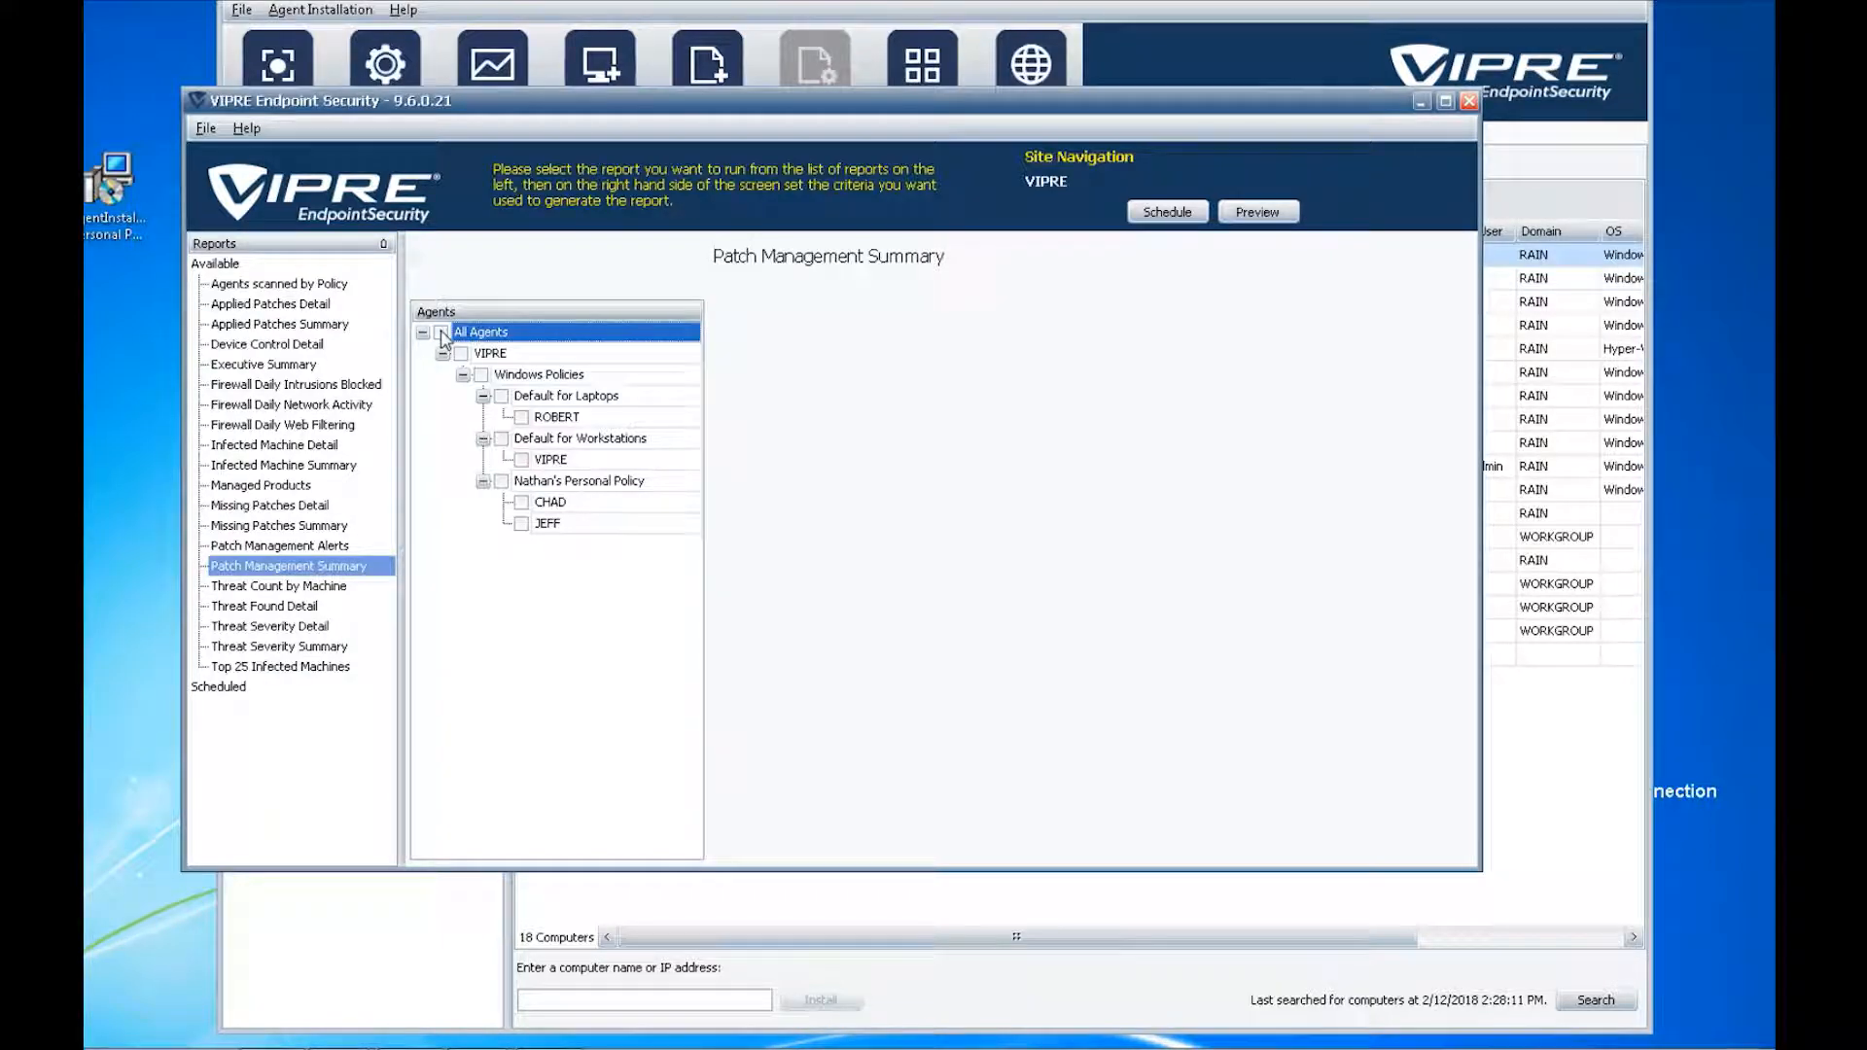
left_click(502, 482)
left_click(1257, 211)
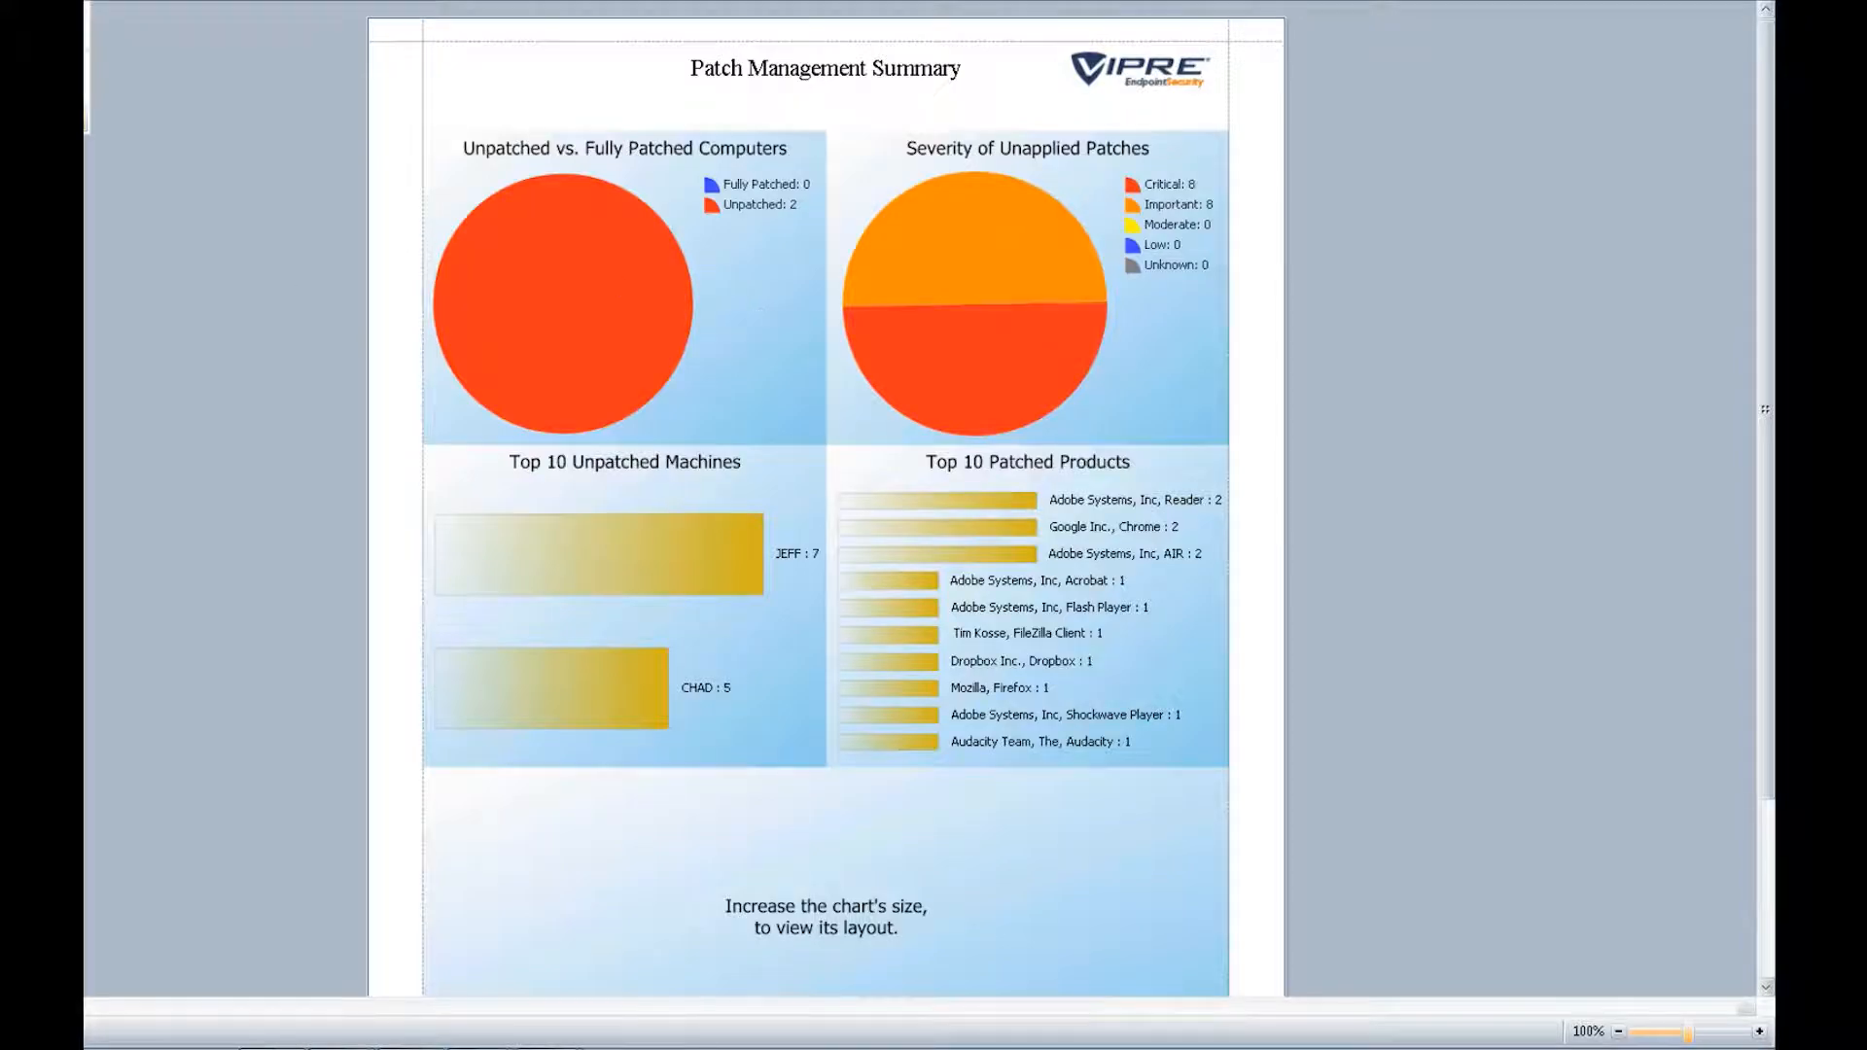
left_click(1756, 2)
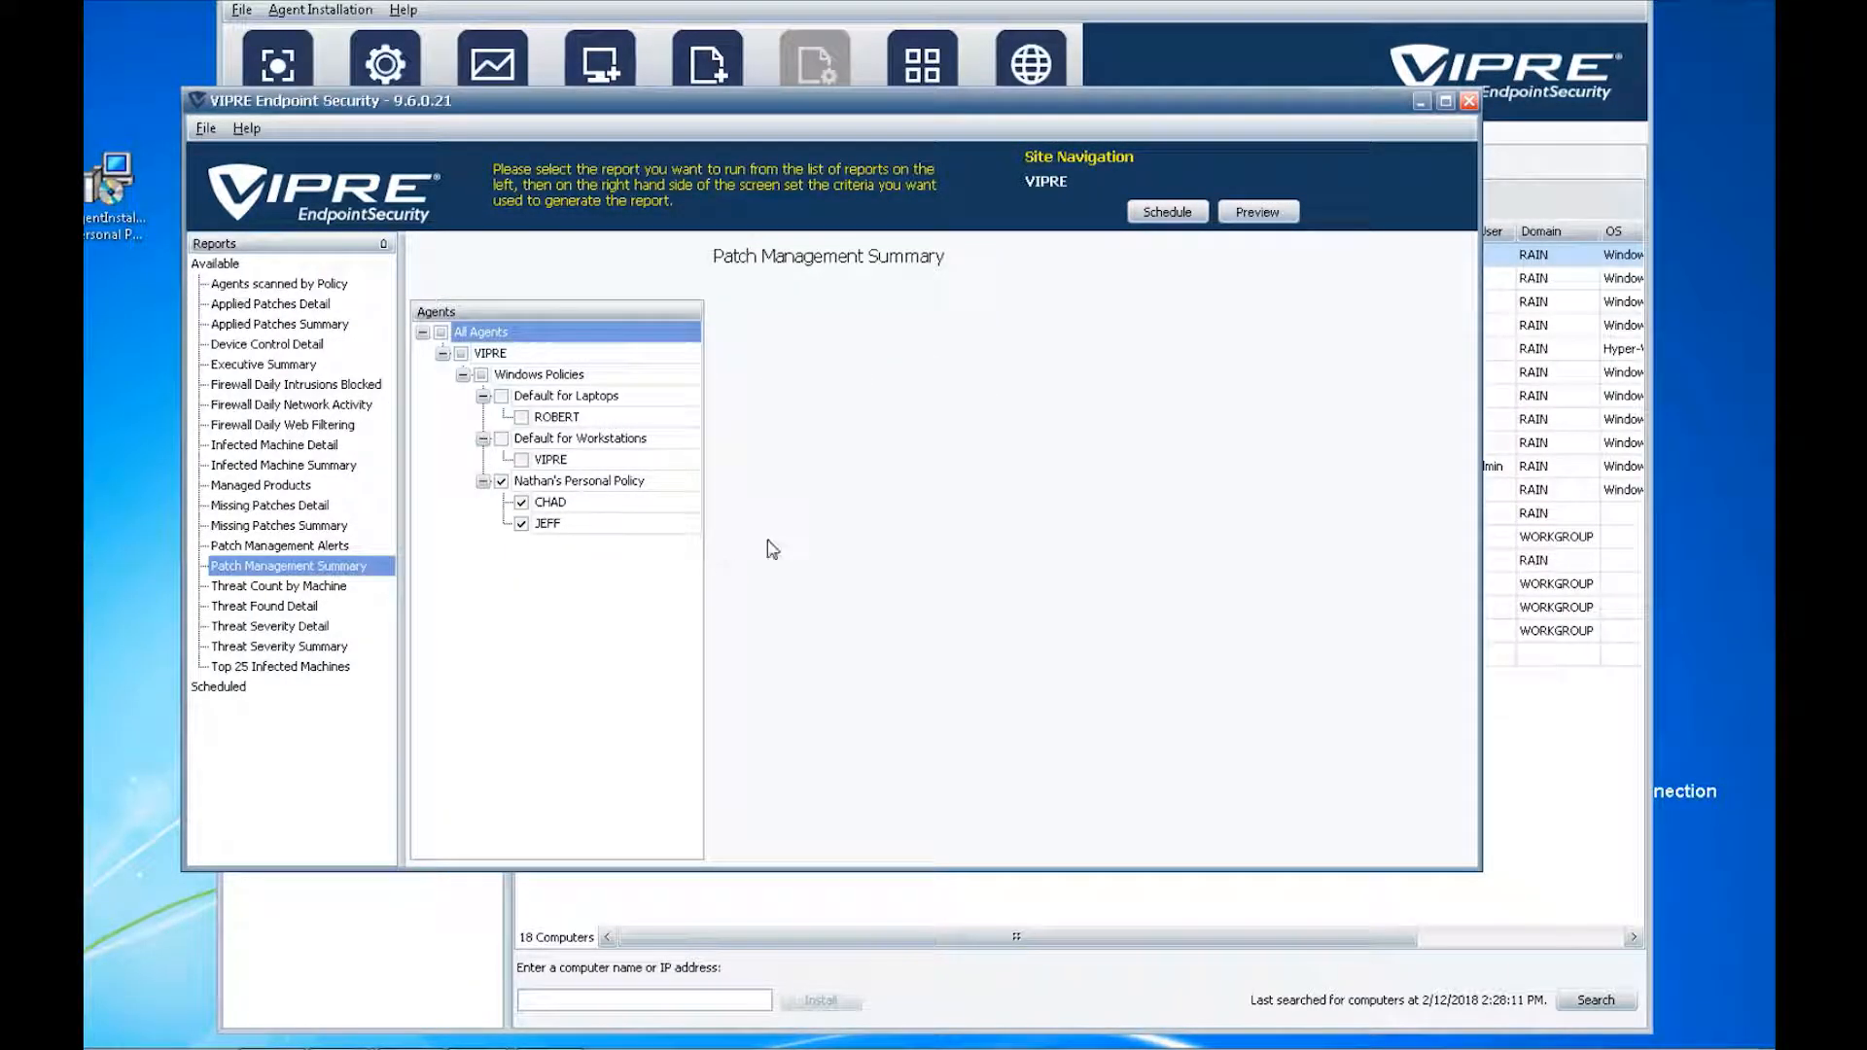
- Schedule the report as a PDF file, renamed to a personalised weekly patch management report title
left_click(1170, 214)
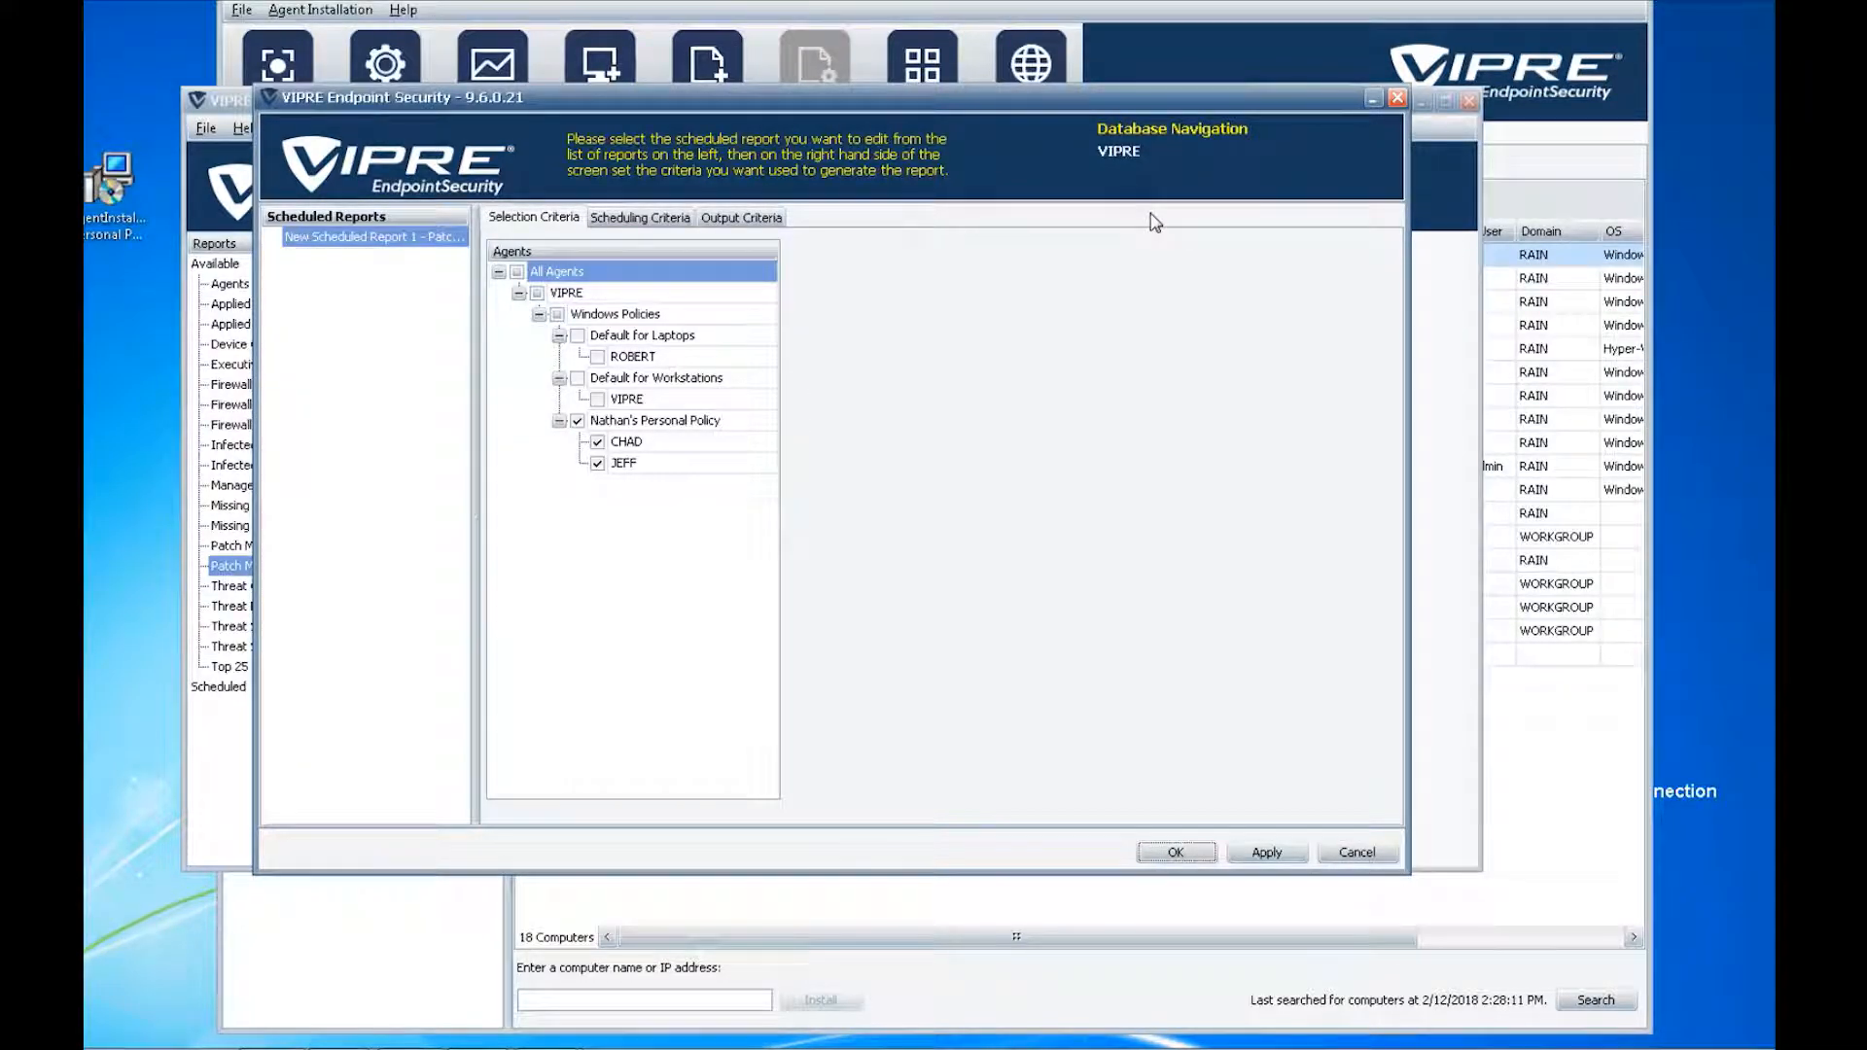
left_click(644, 217)
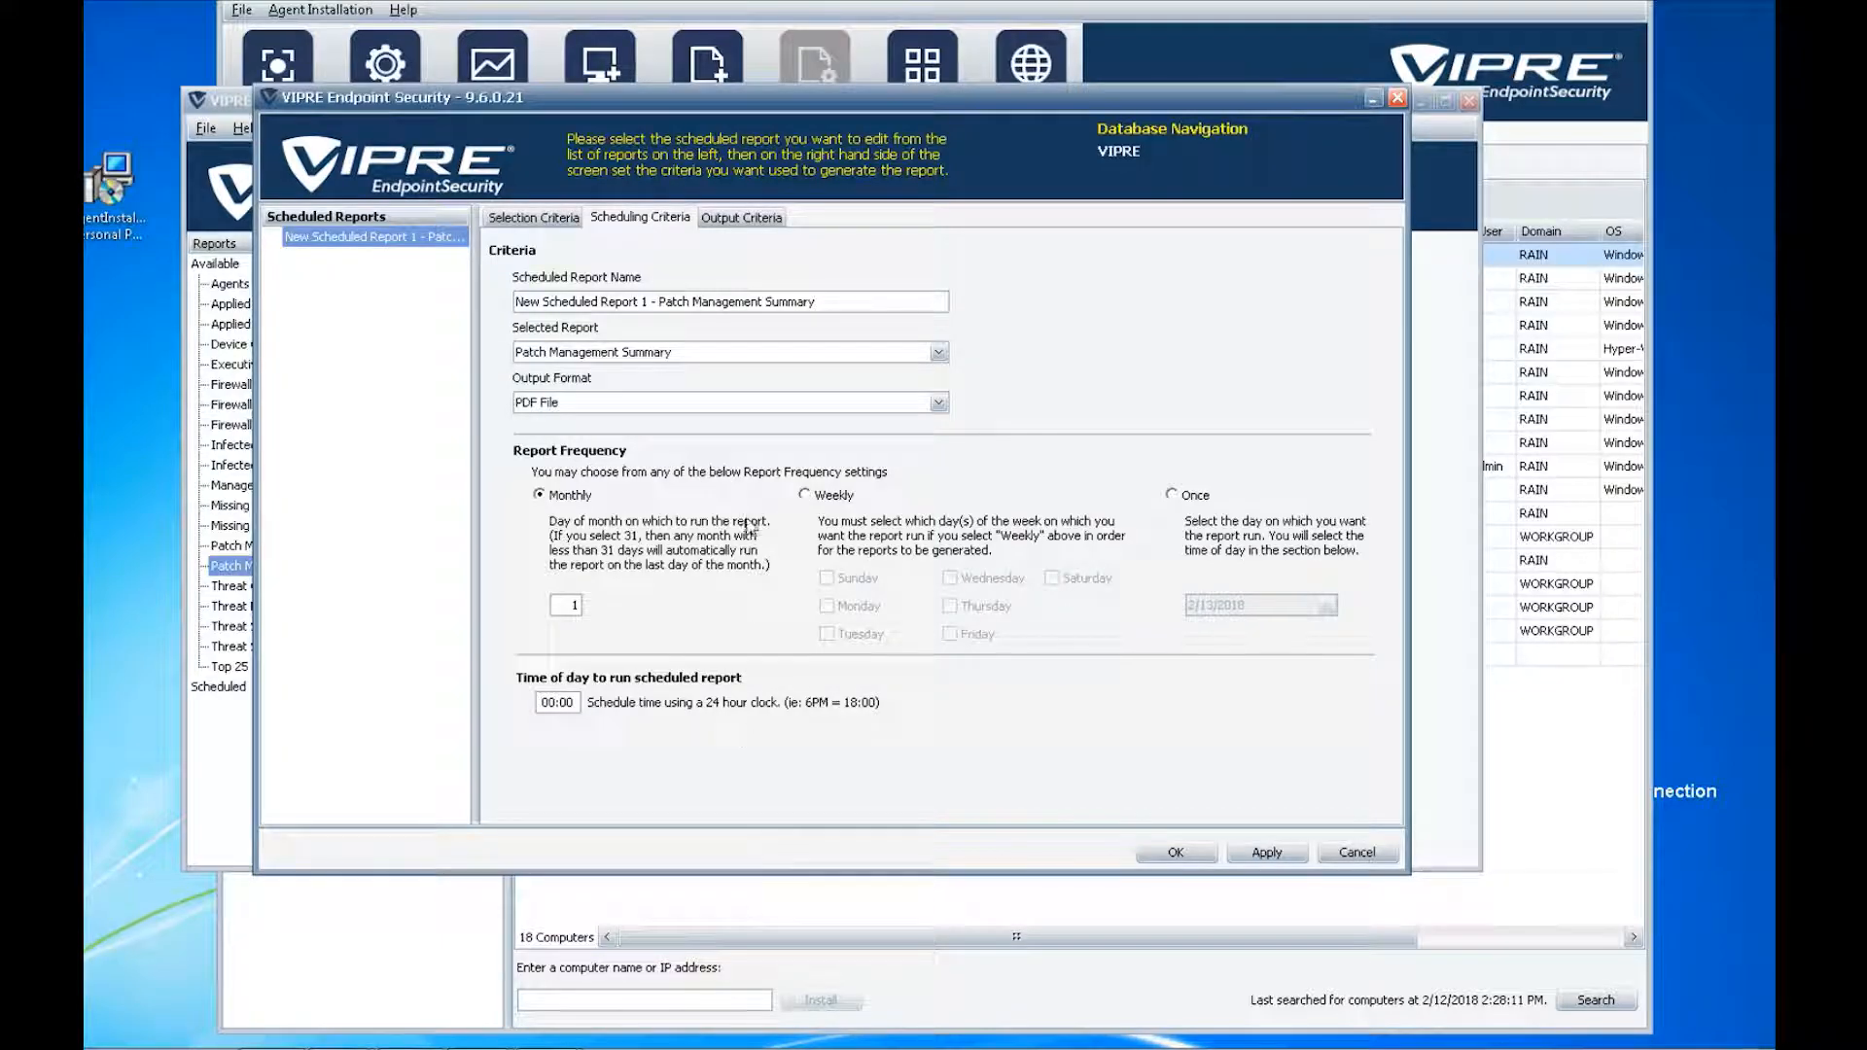
left_click(661, 404)
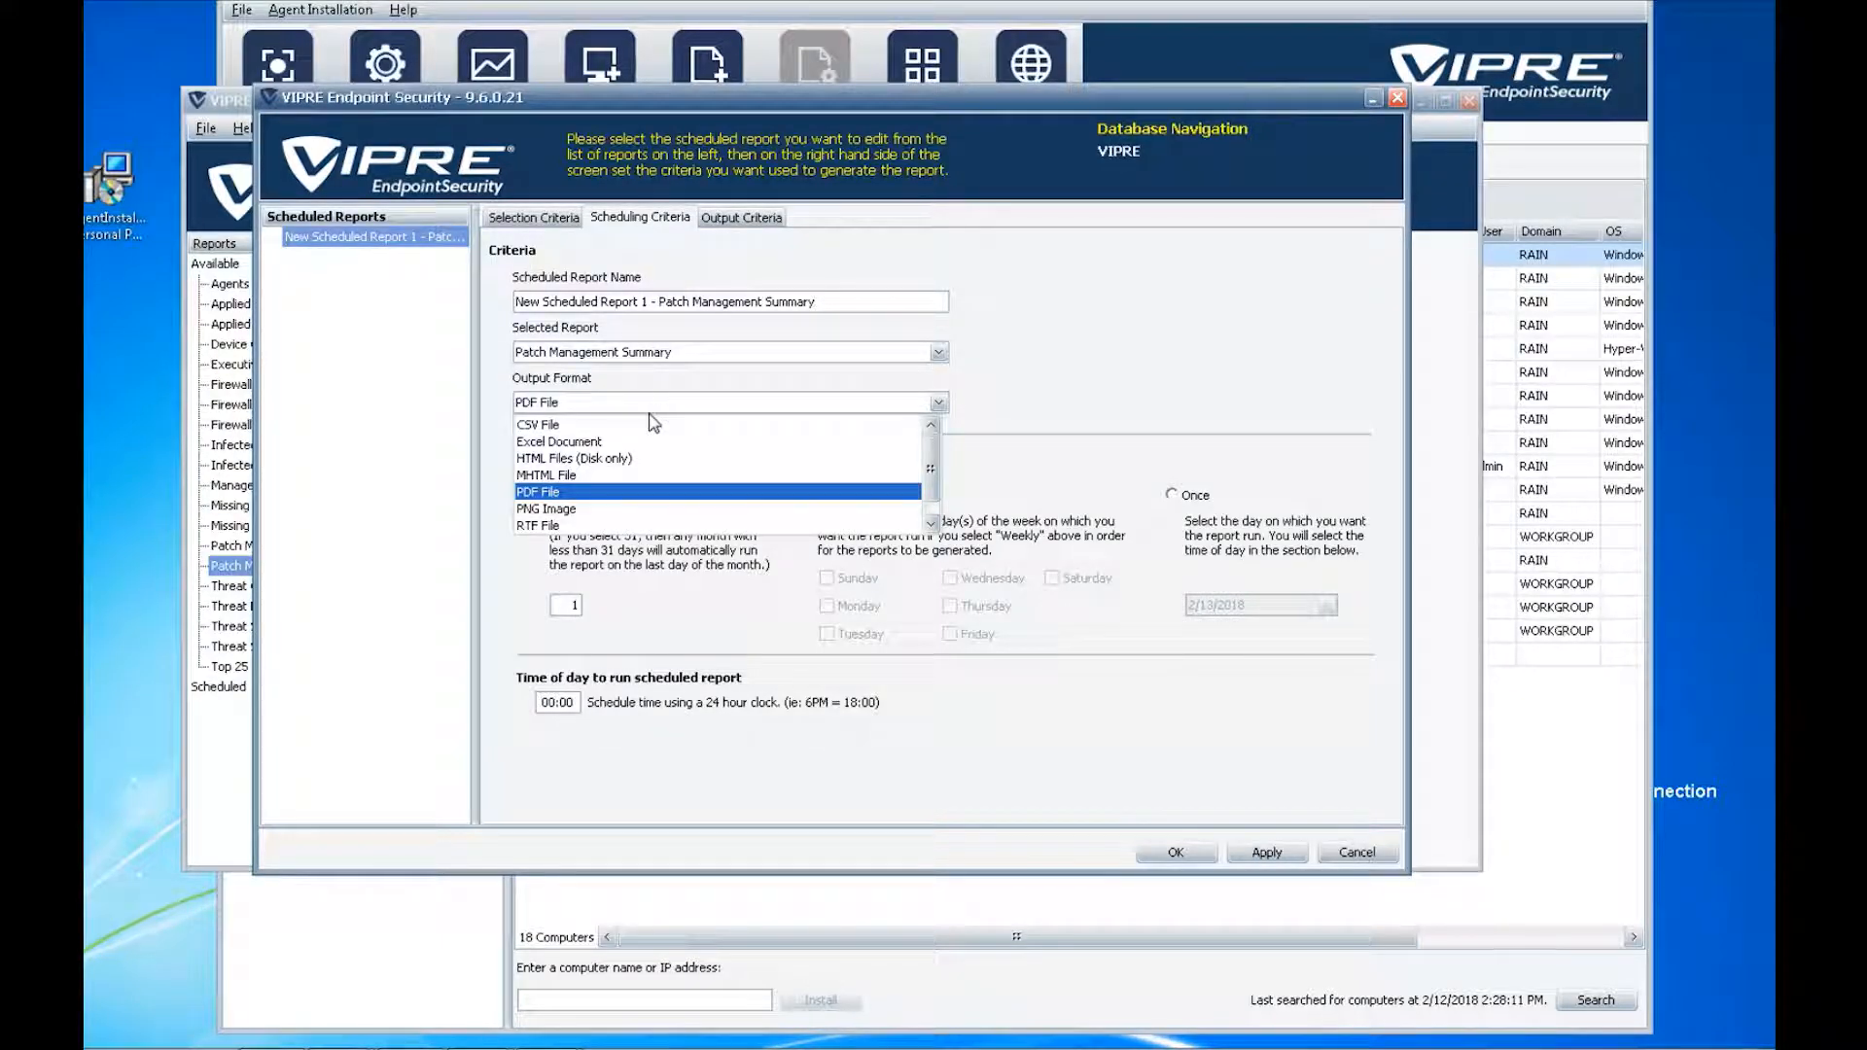
left_click(539, 494)
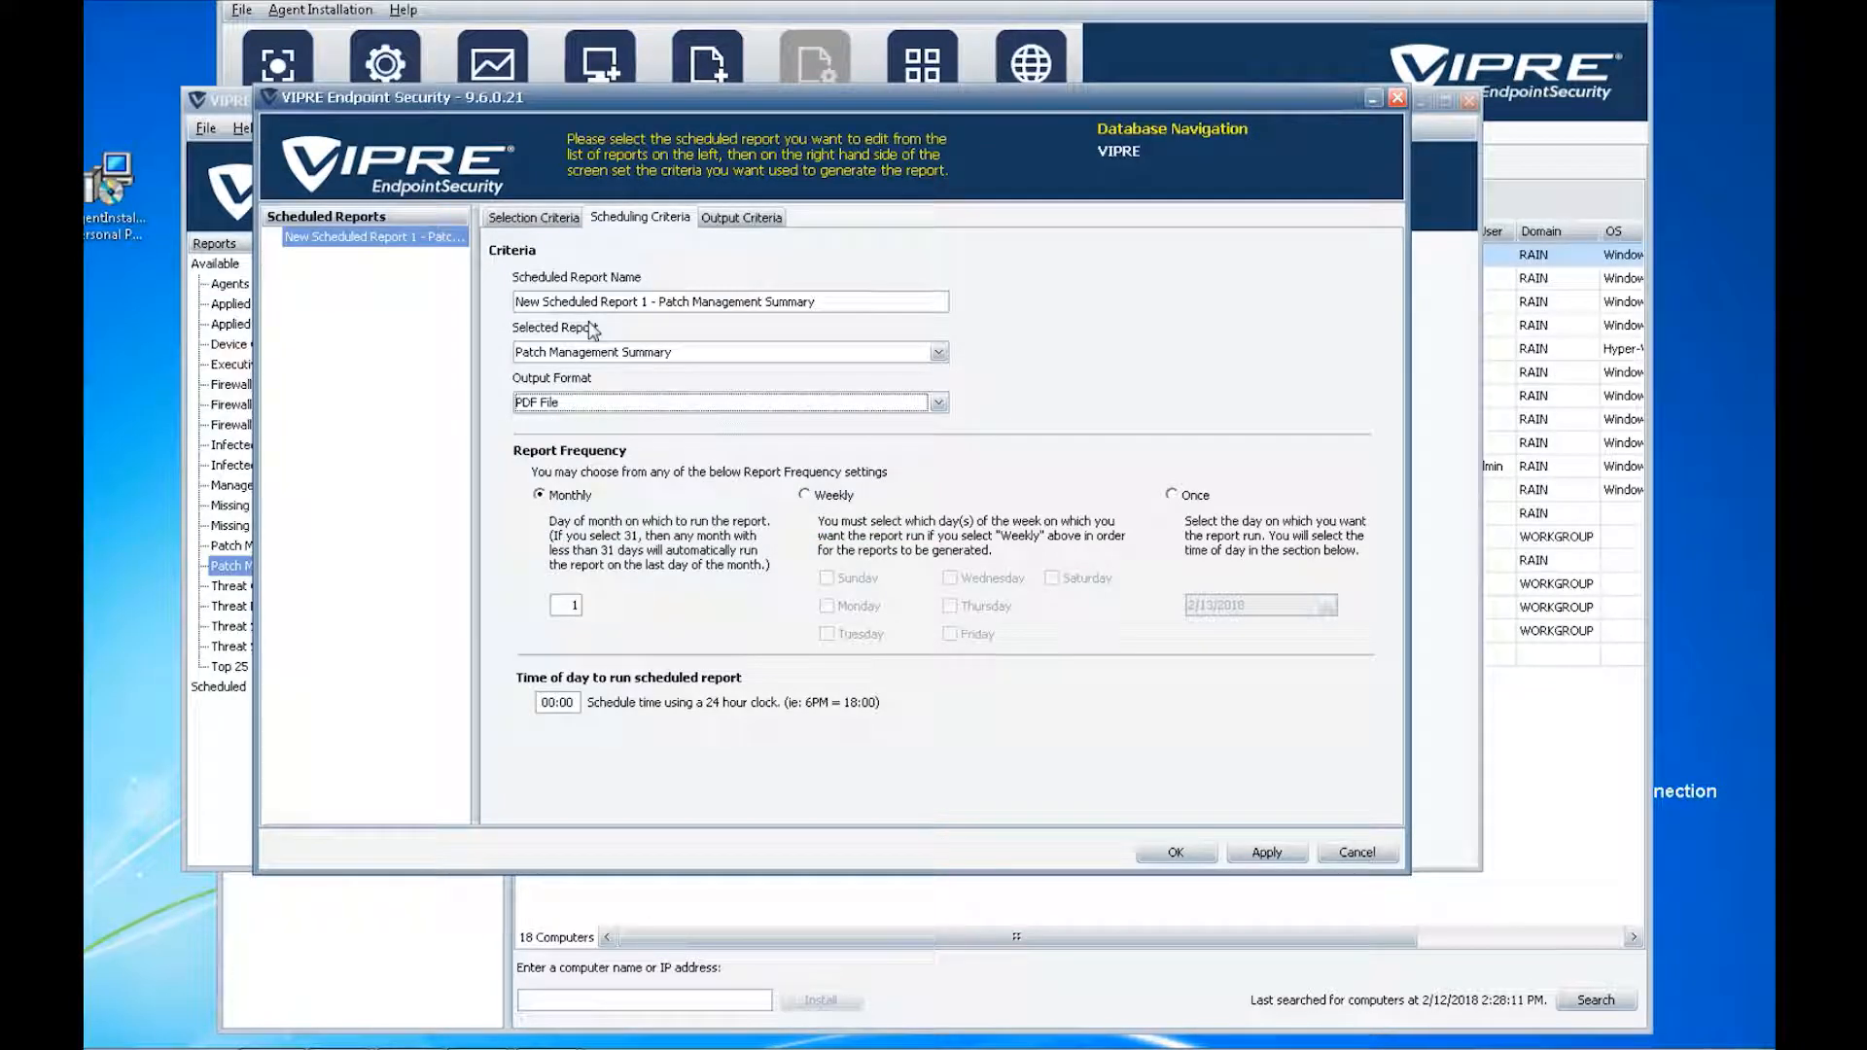
left_click_drag(517, 301, 812, 308)
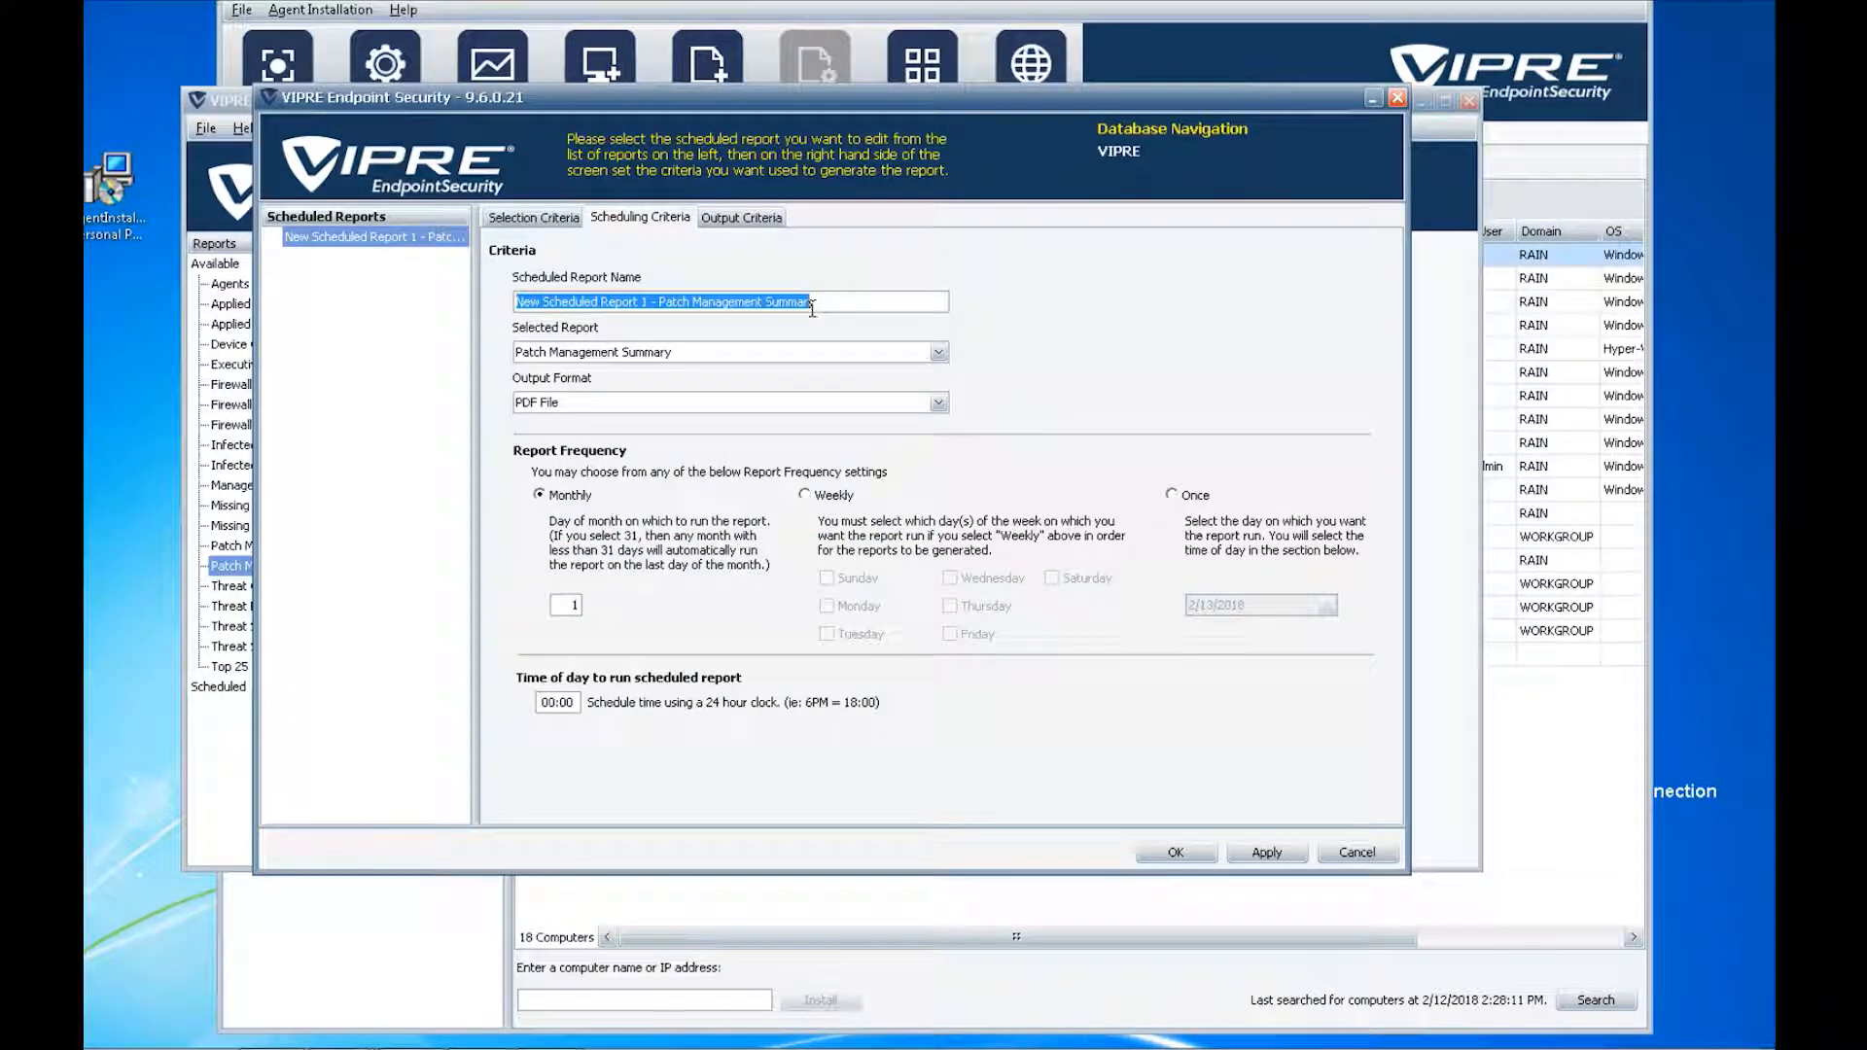
type("Nathan '")
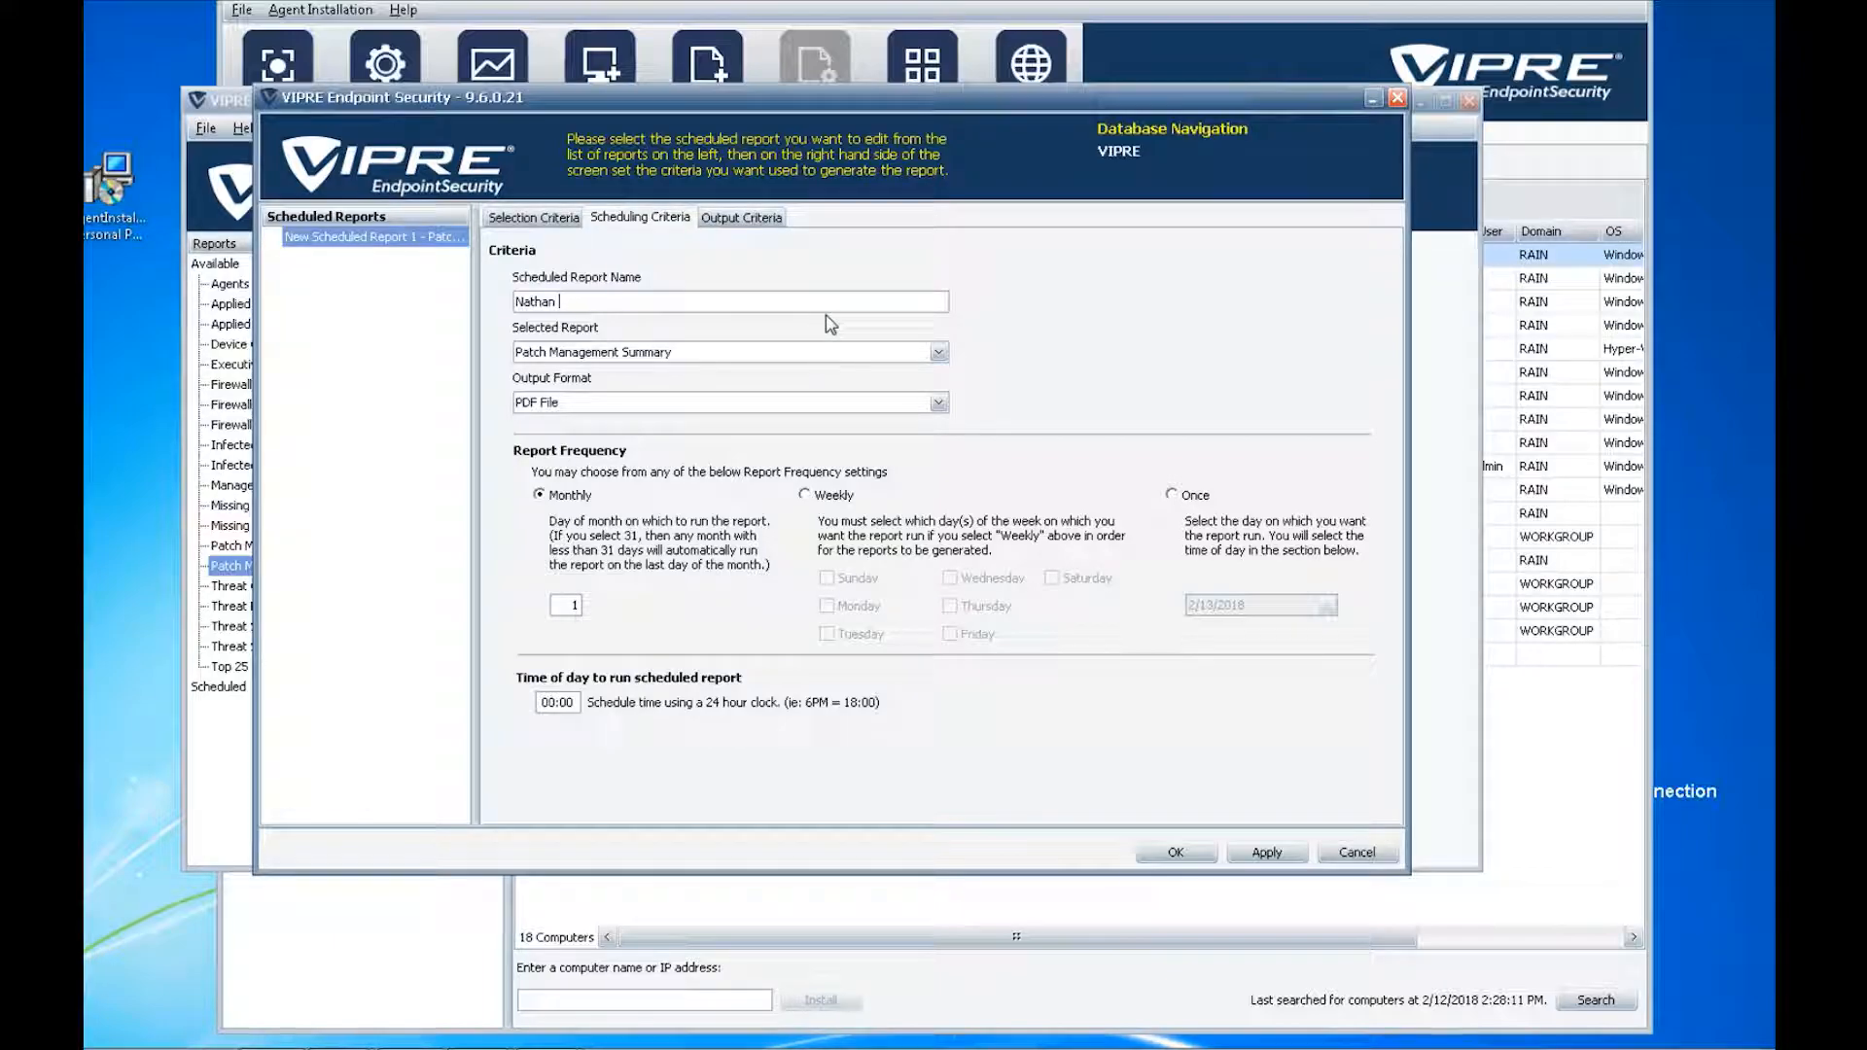
type("s Weekly Patch Manag")
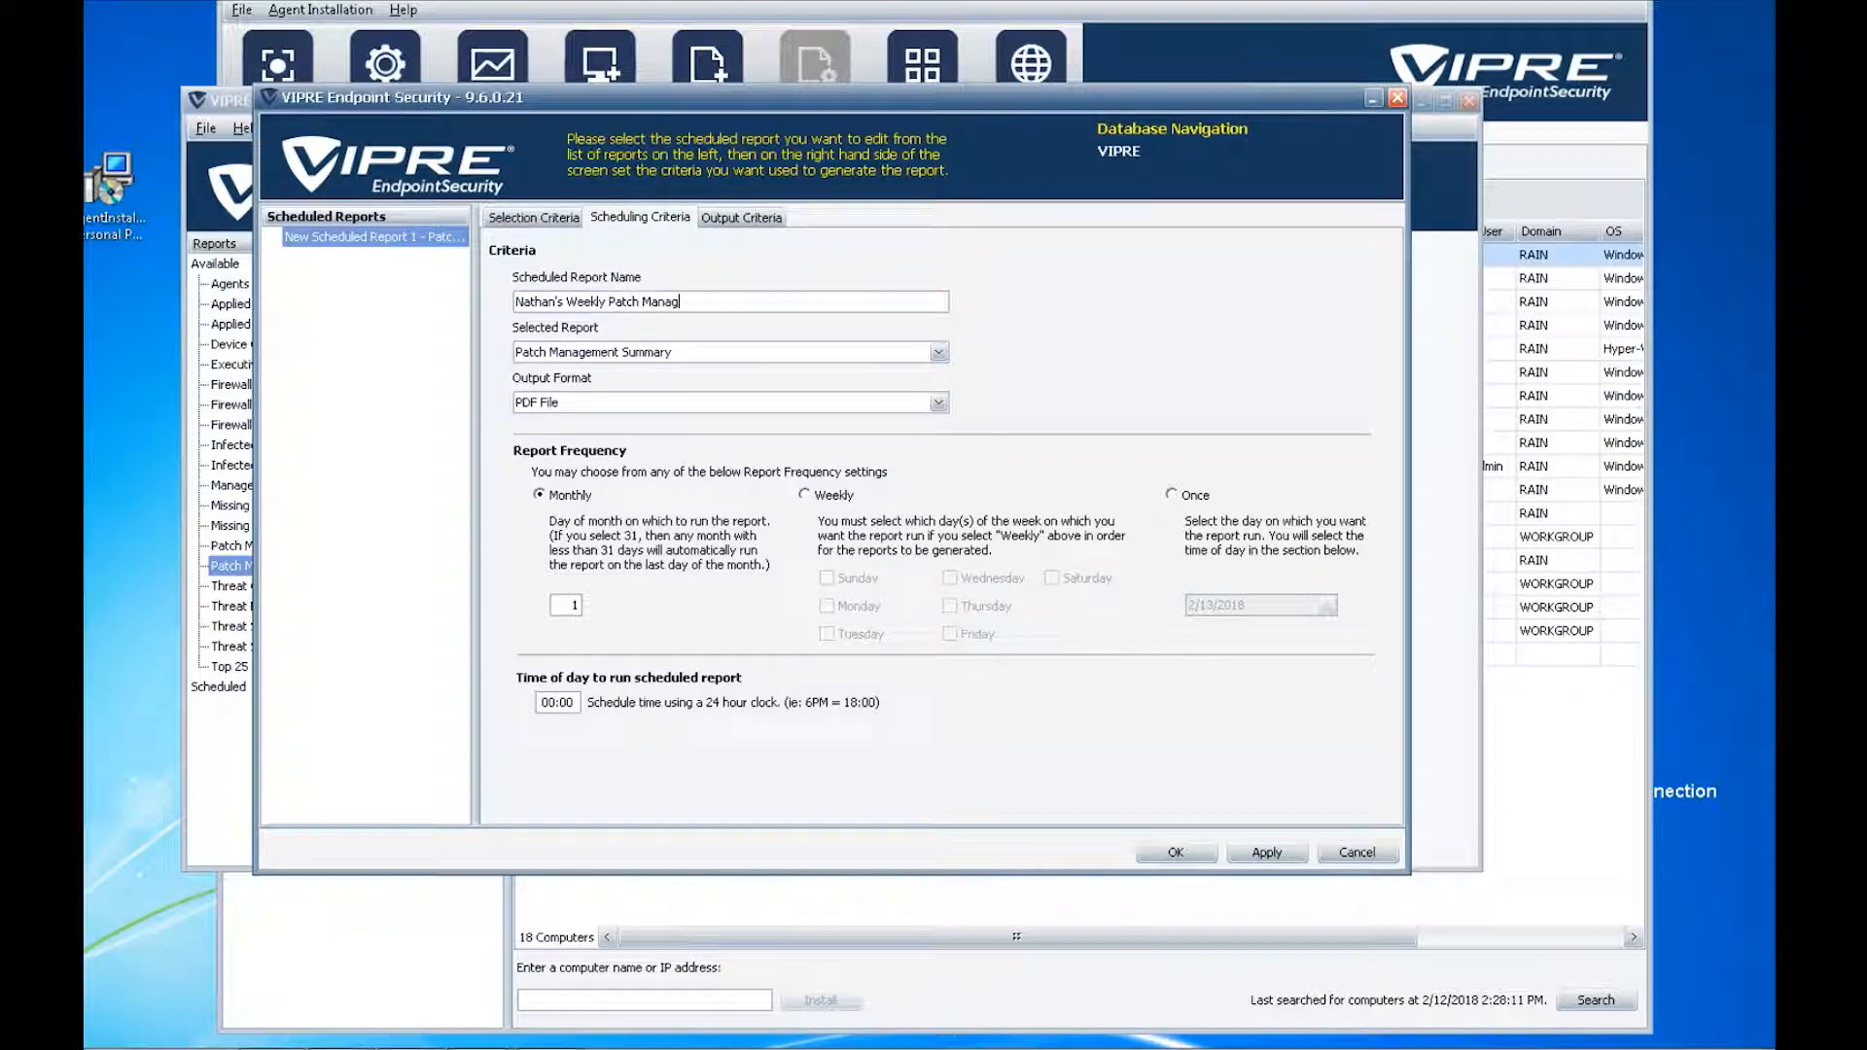
type("ement Report")
- Set the schedule to run weekly on Thursdays at 17:00
left_click_drag(577, 703, 483, 709)
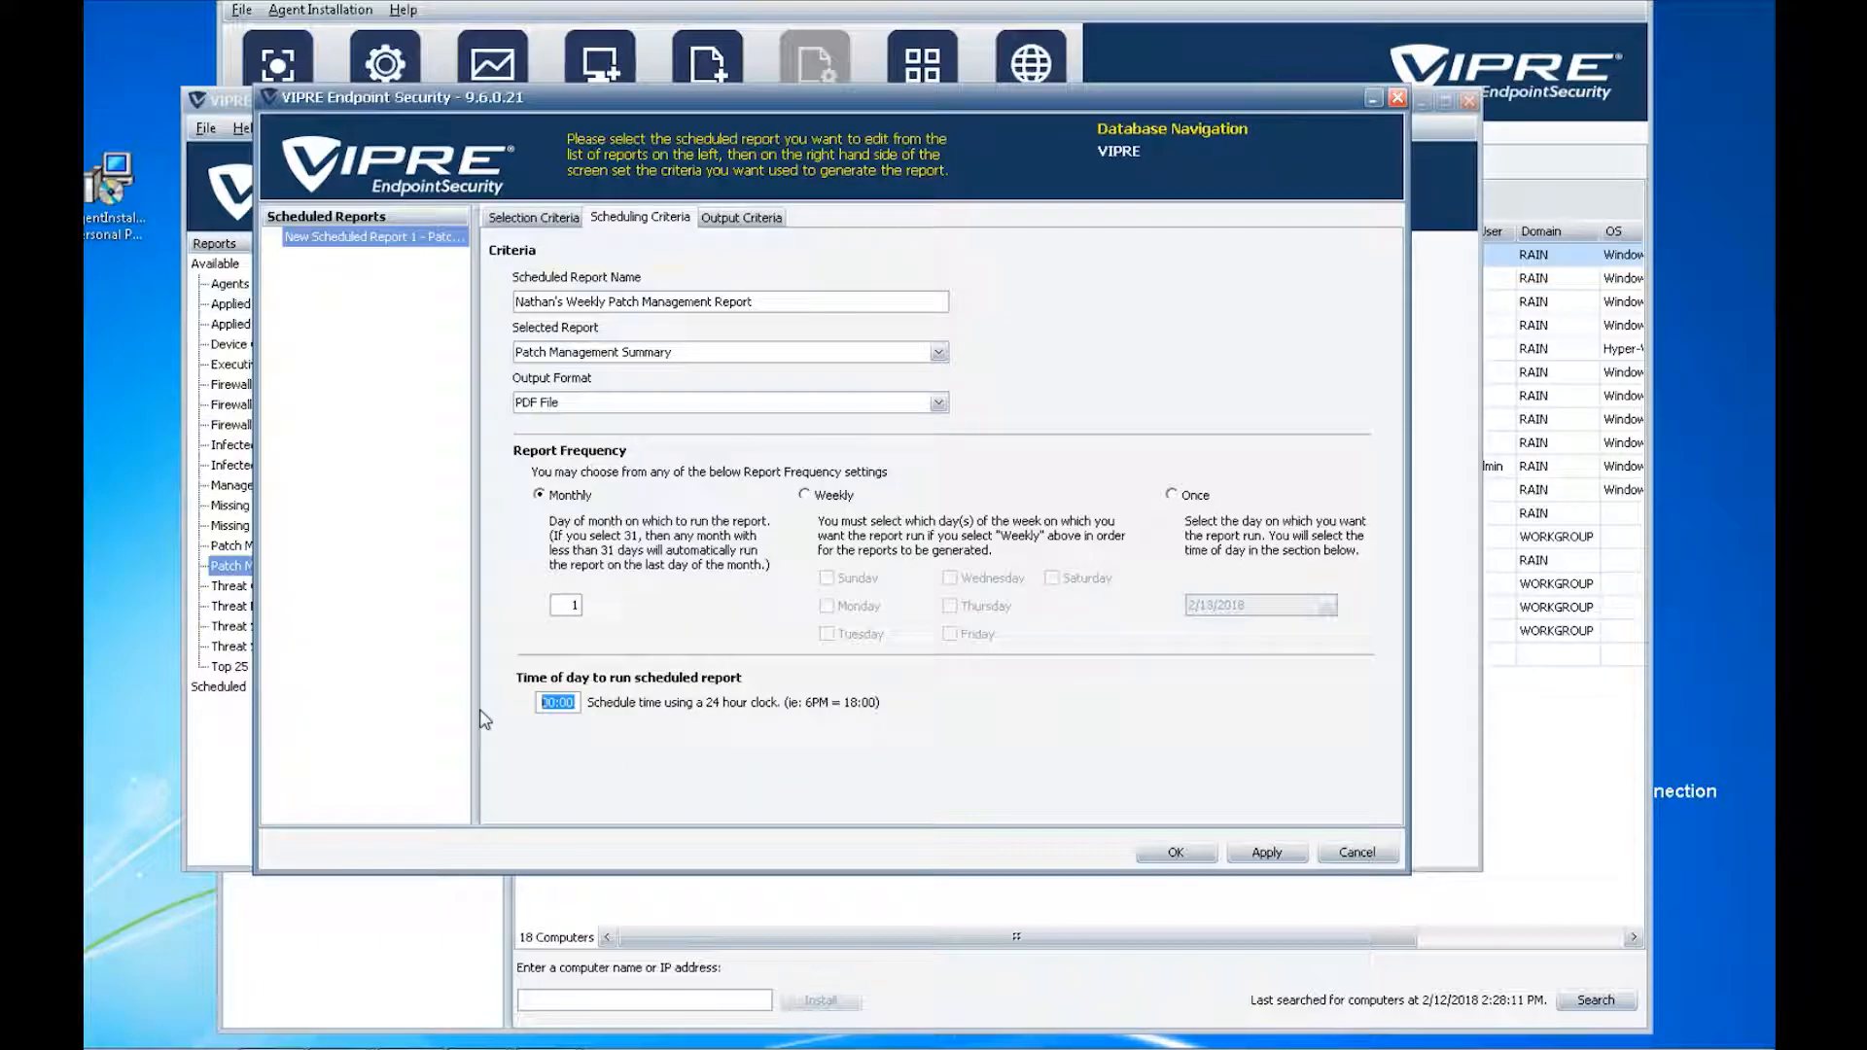
type("17")
left_click(567, 701)
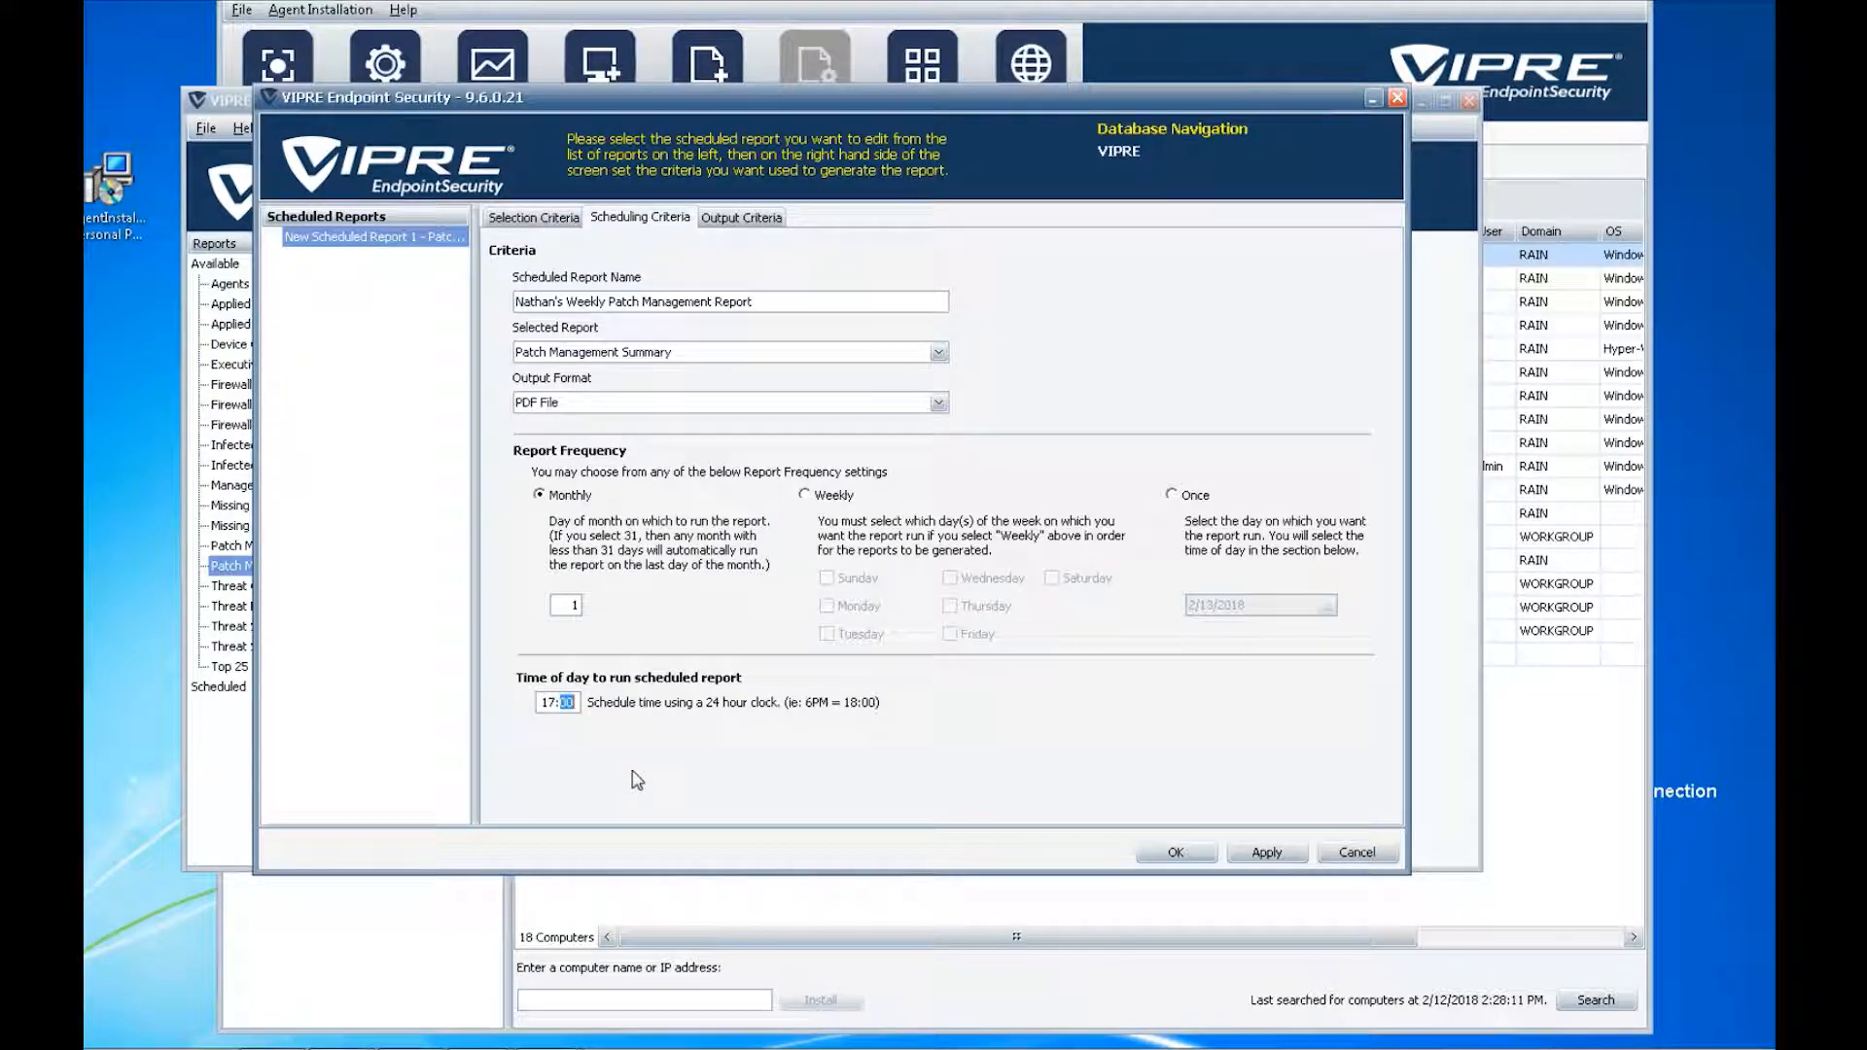
left_click(836, 497)
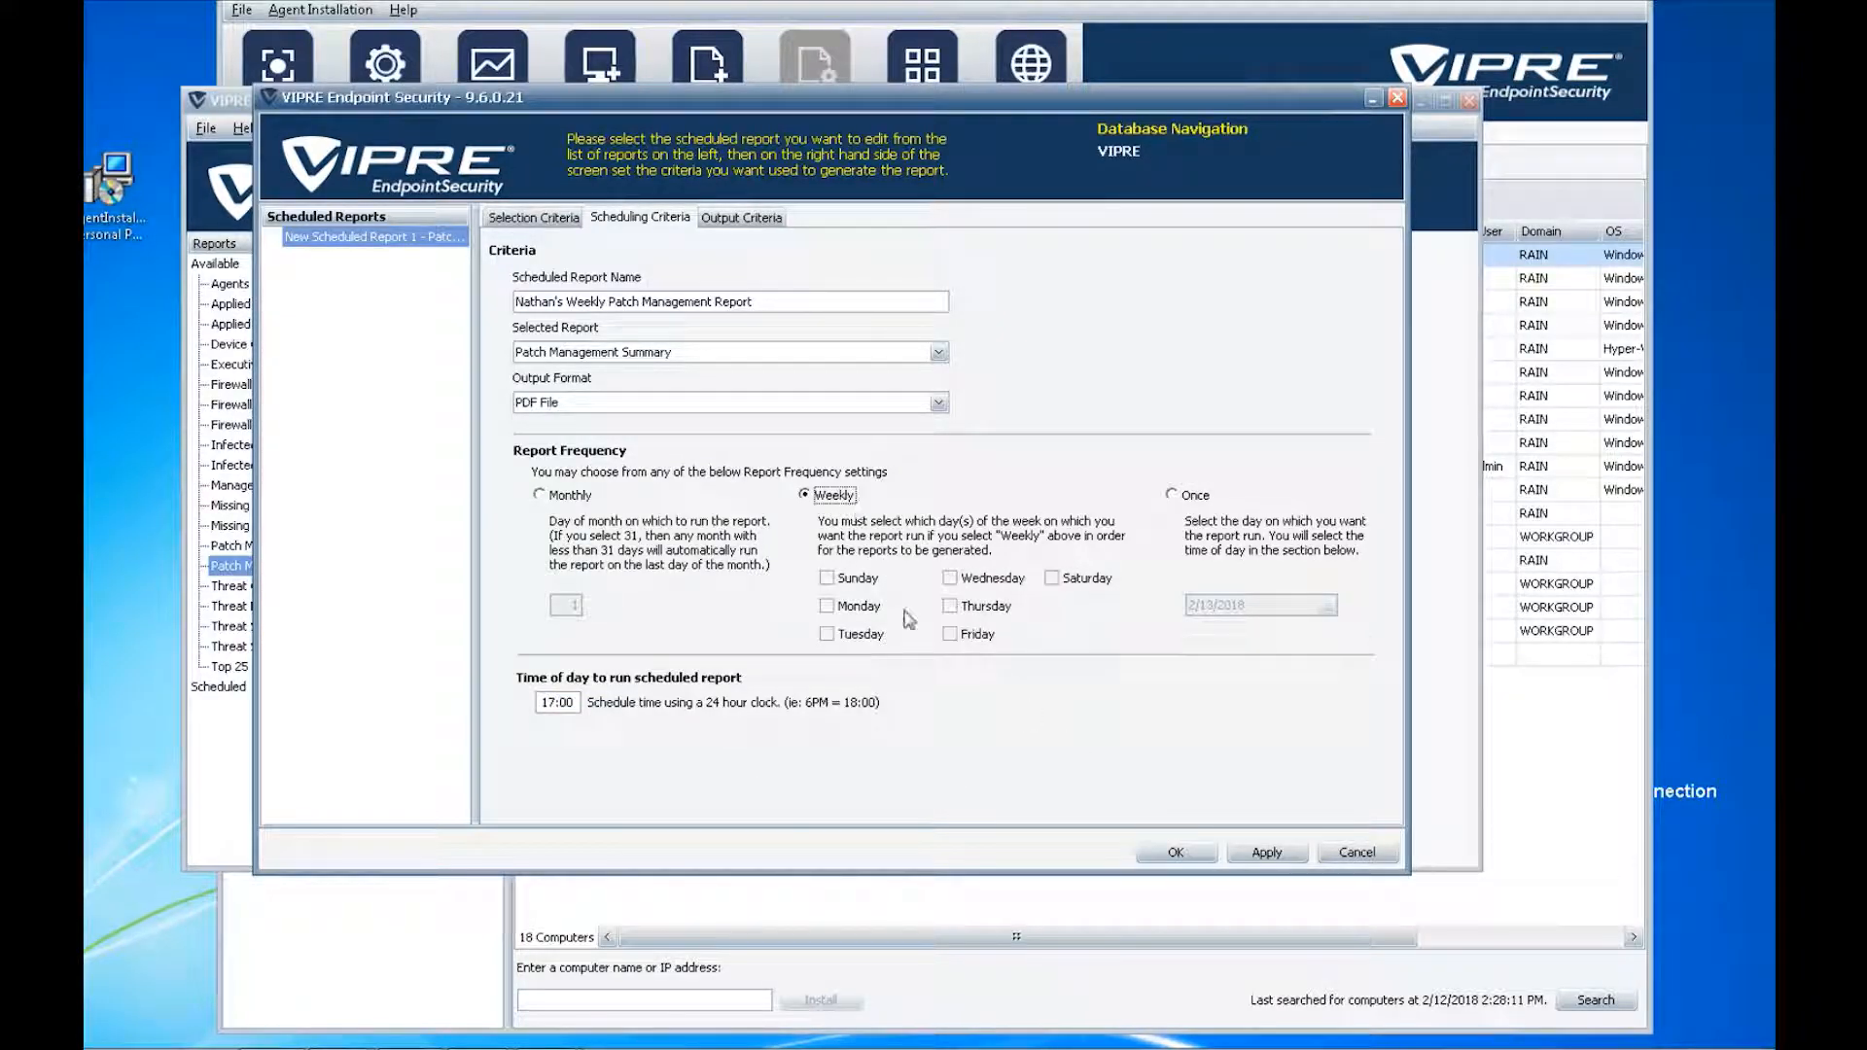
left_click(956, 608)
- Enable emailing the report as an attachment, entering the recipient and a greeting subject line
left_click(735, 222)
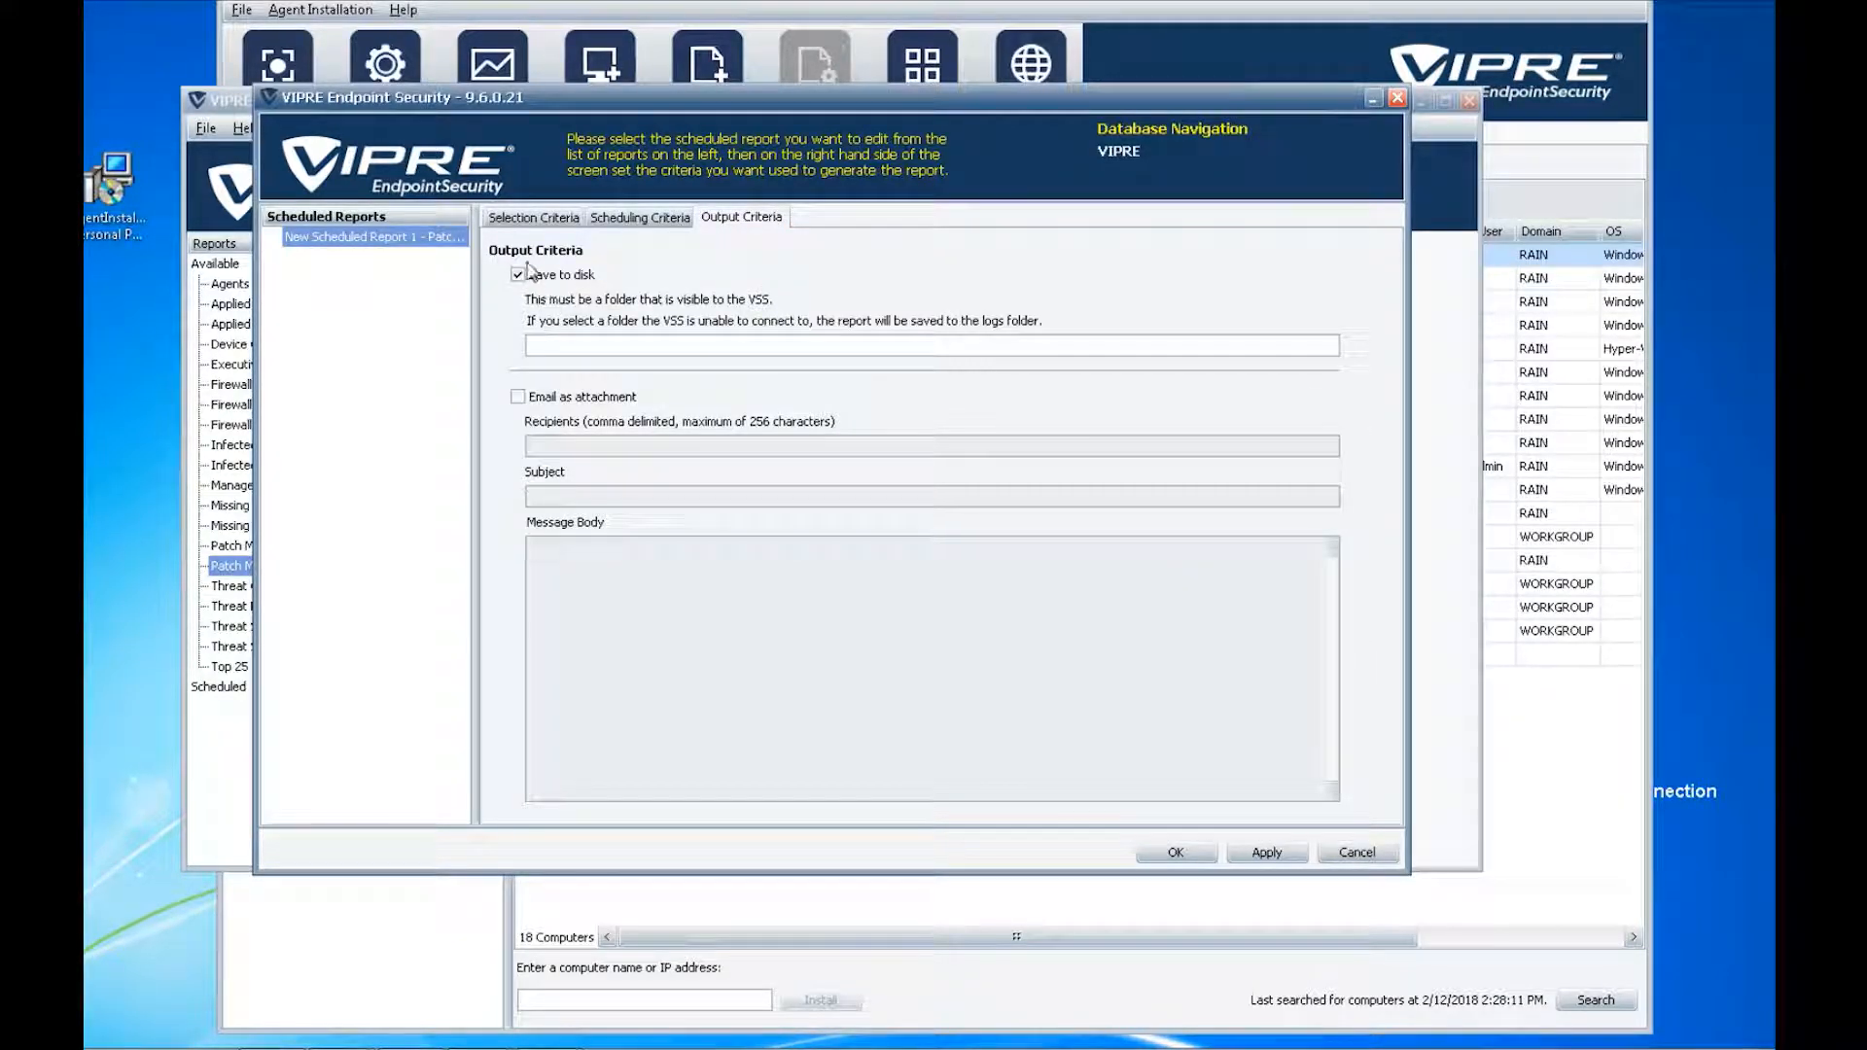
left_click(520, 398)
left_click(576, 445)
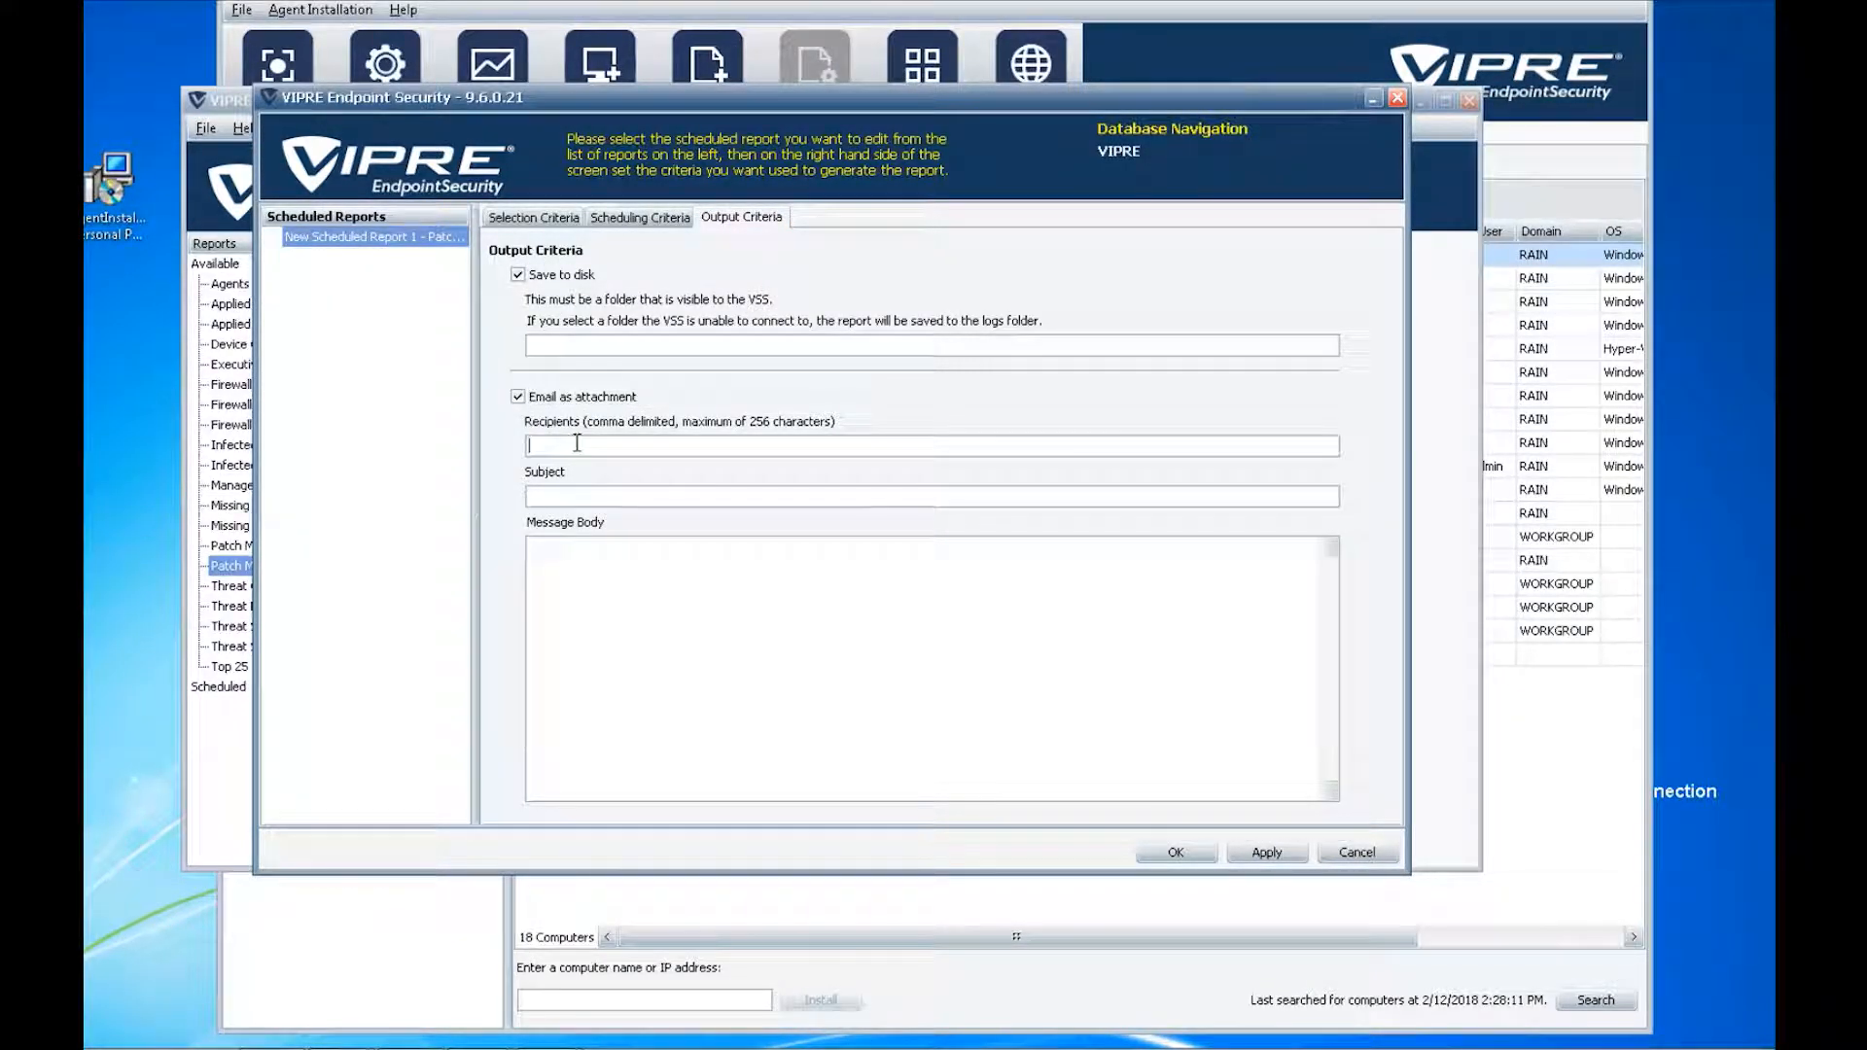
left_click(651, 497)
type("Hey Nathan, here's yourer")
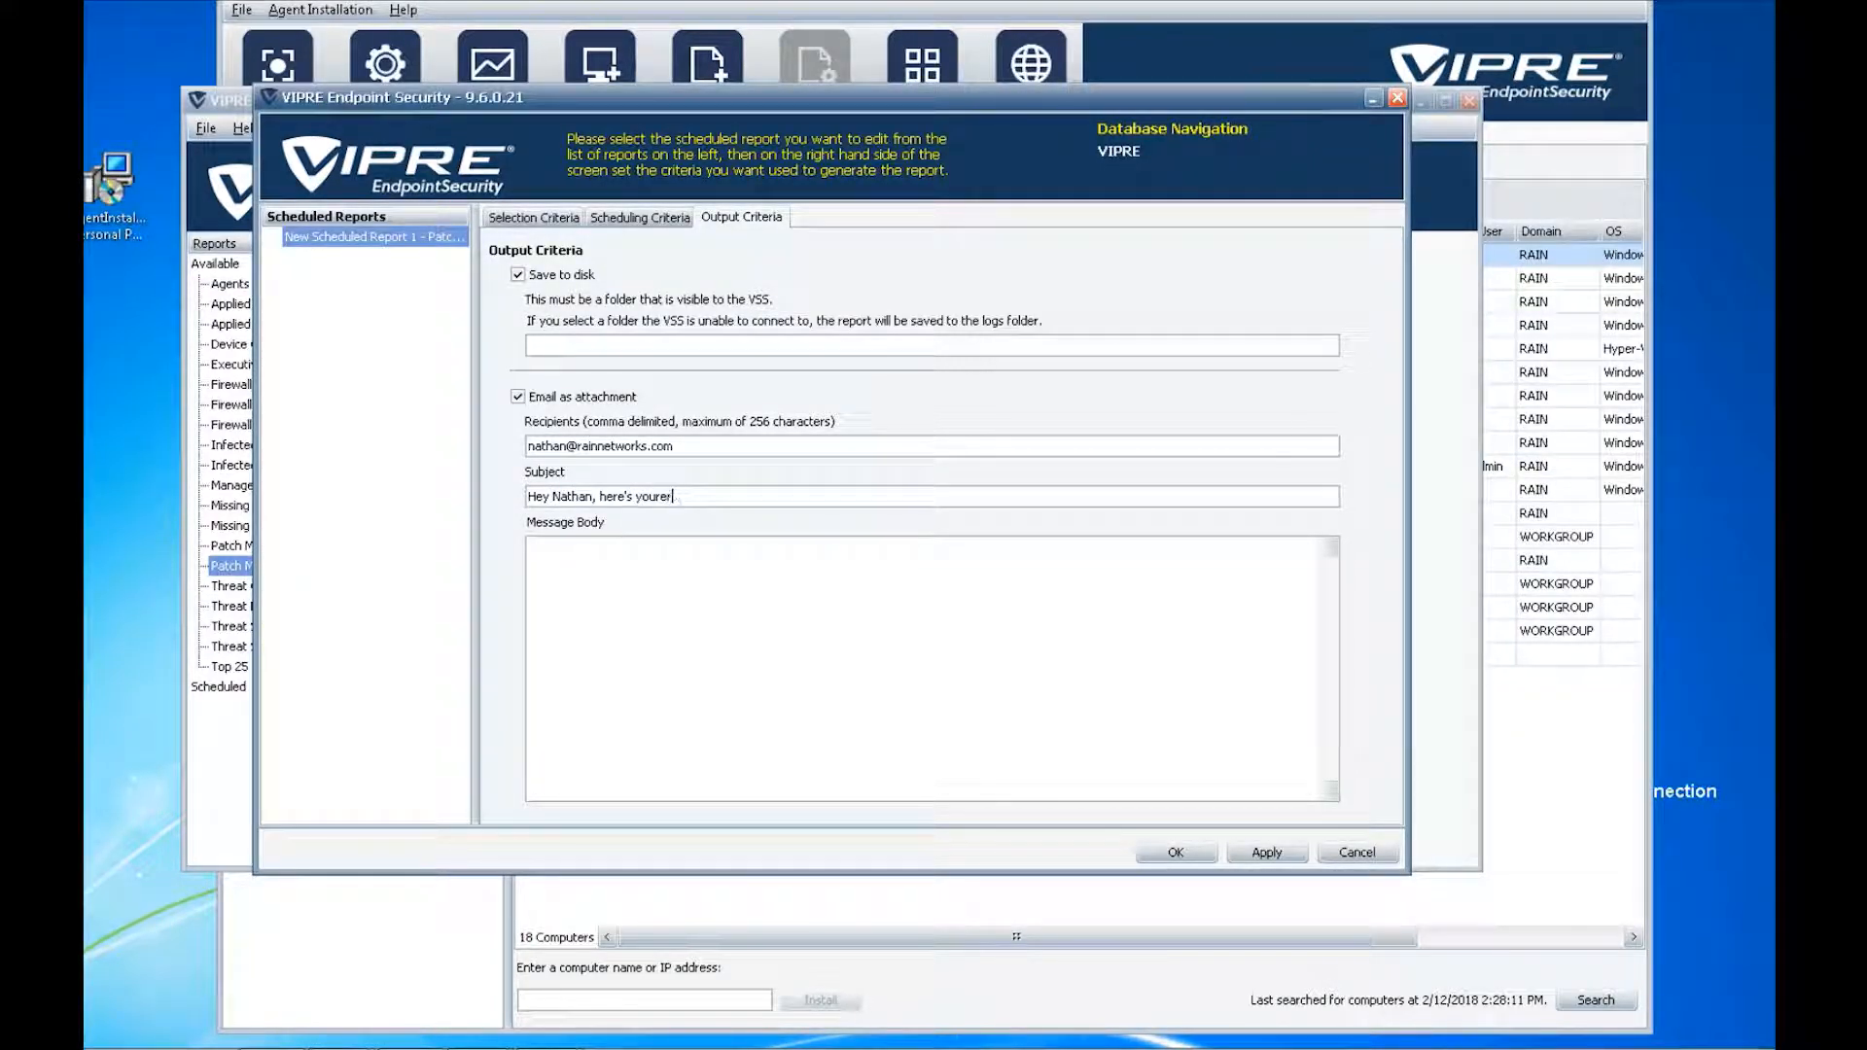
type("reopr")
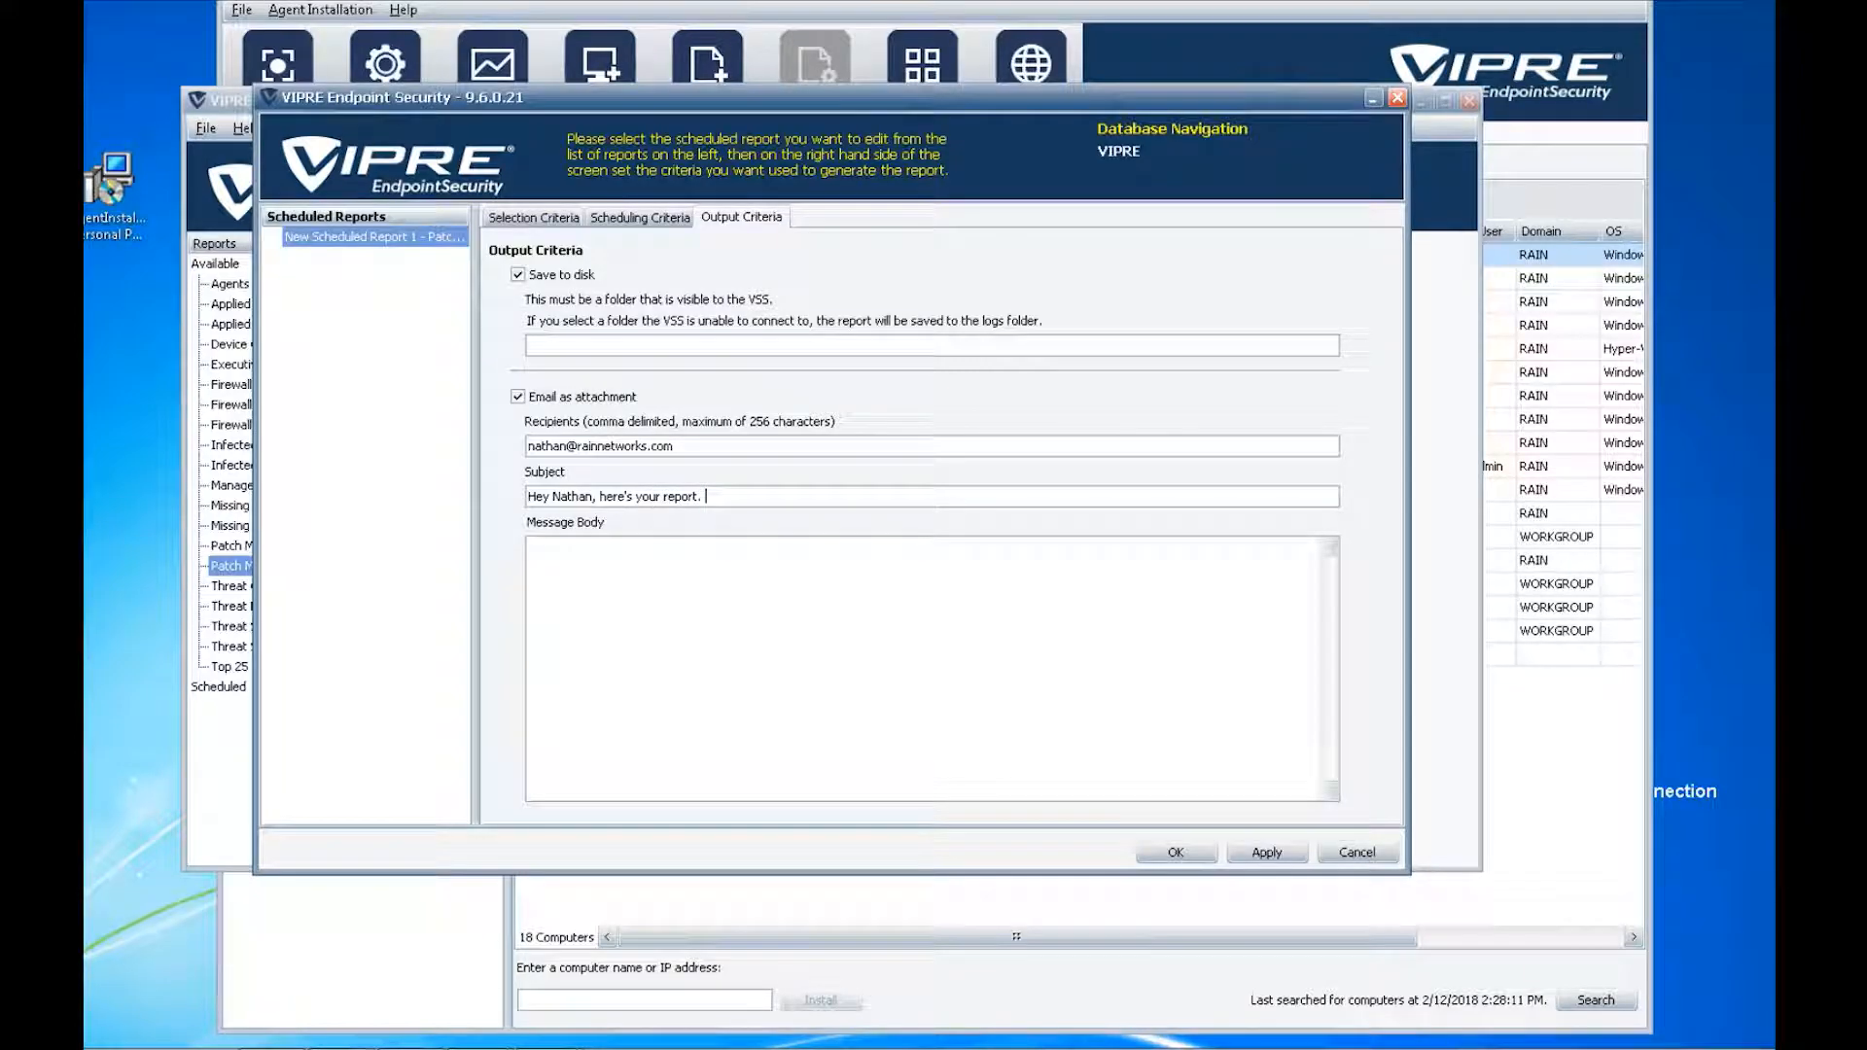
- Turn off Save to disk after the save-location error, then apply and confirm the schedule
left_click(1268, 856)
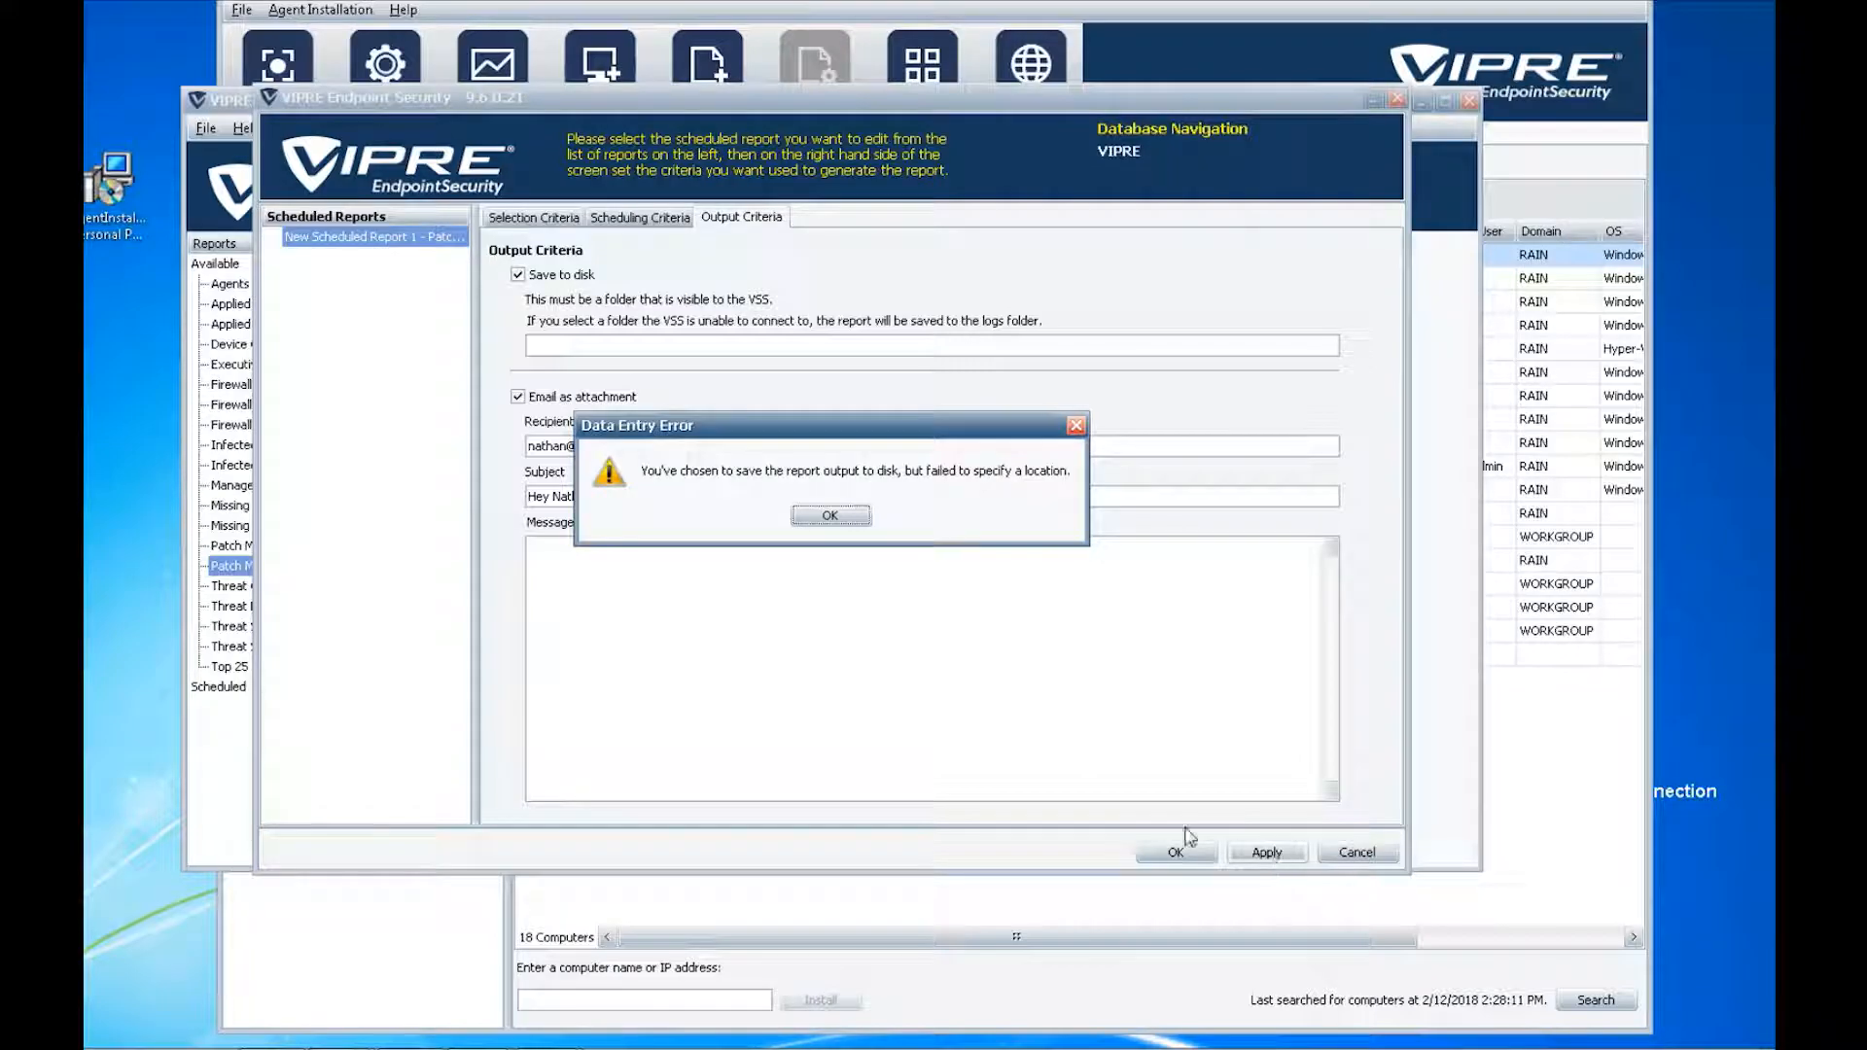
left_click(829, 516)
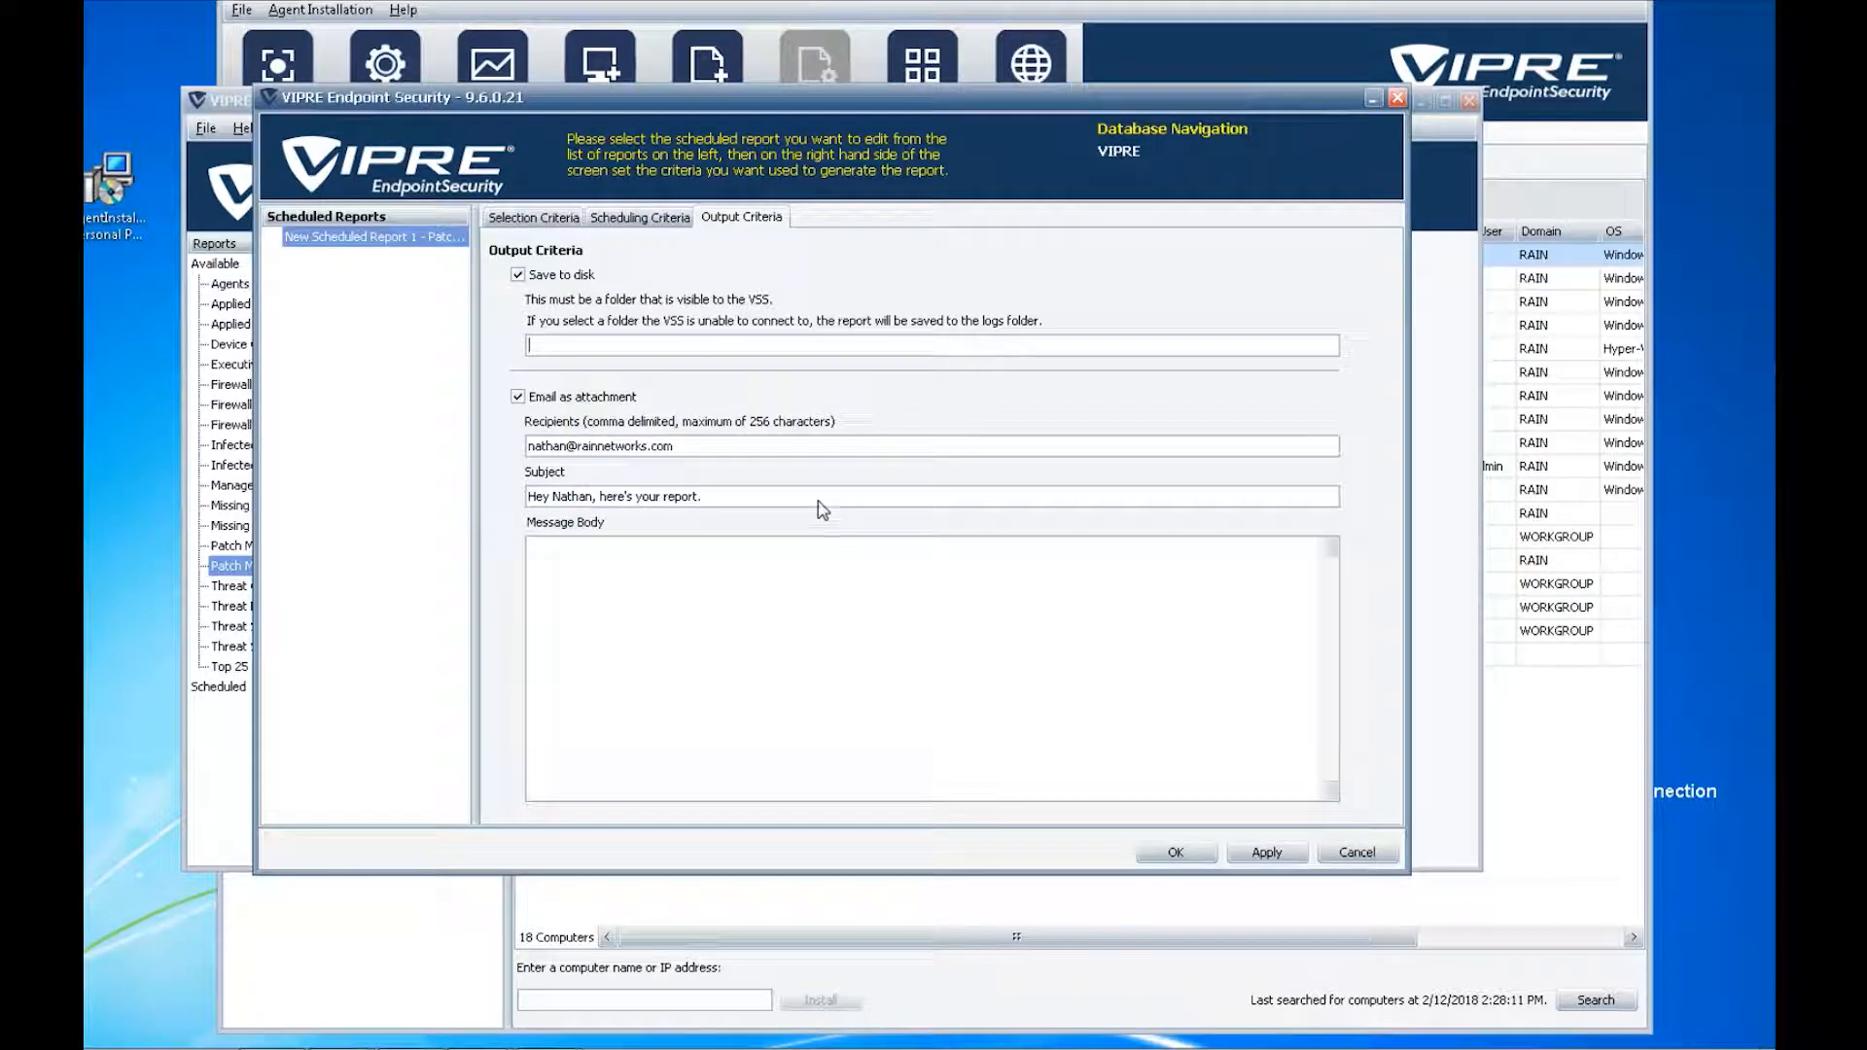
left_click(586, 279)
left_click(1264, 855)
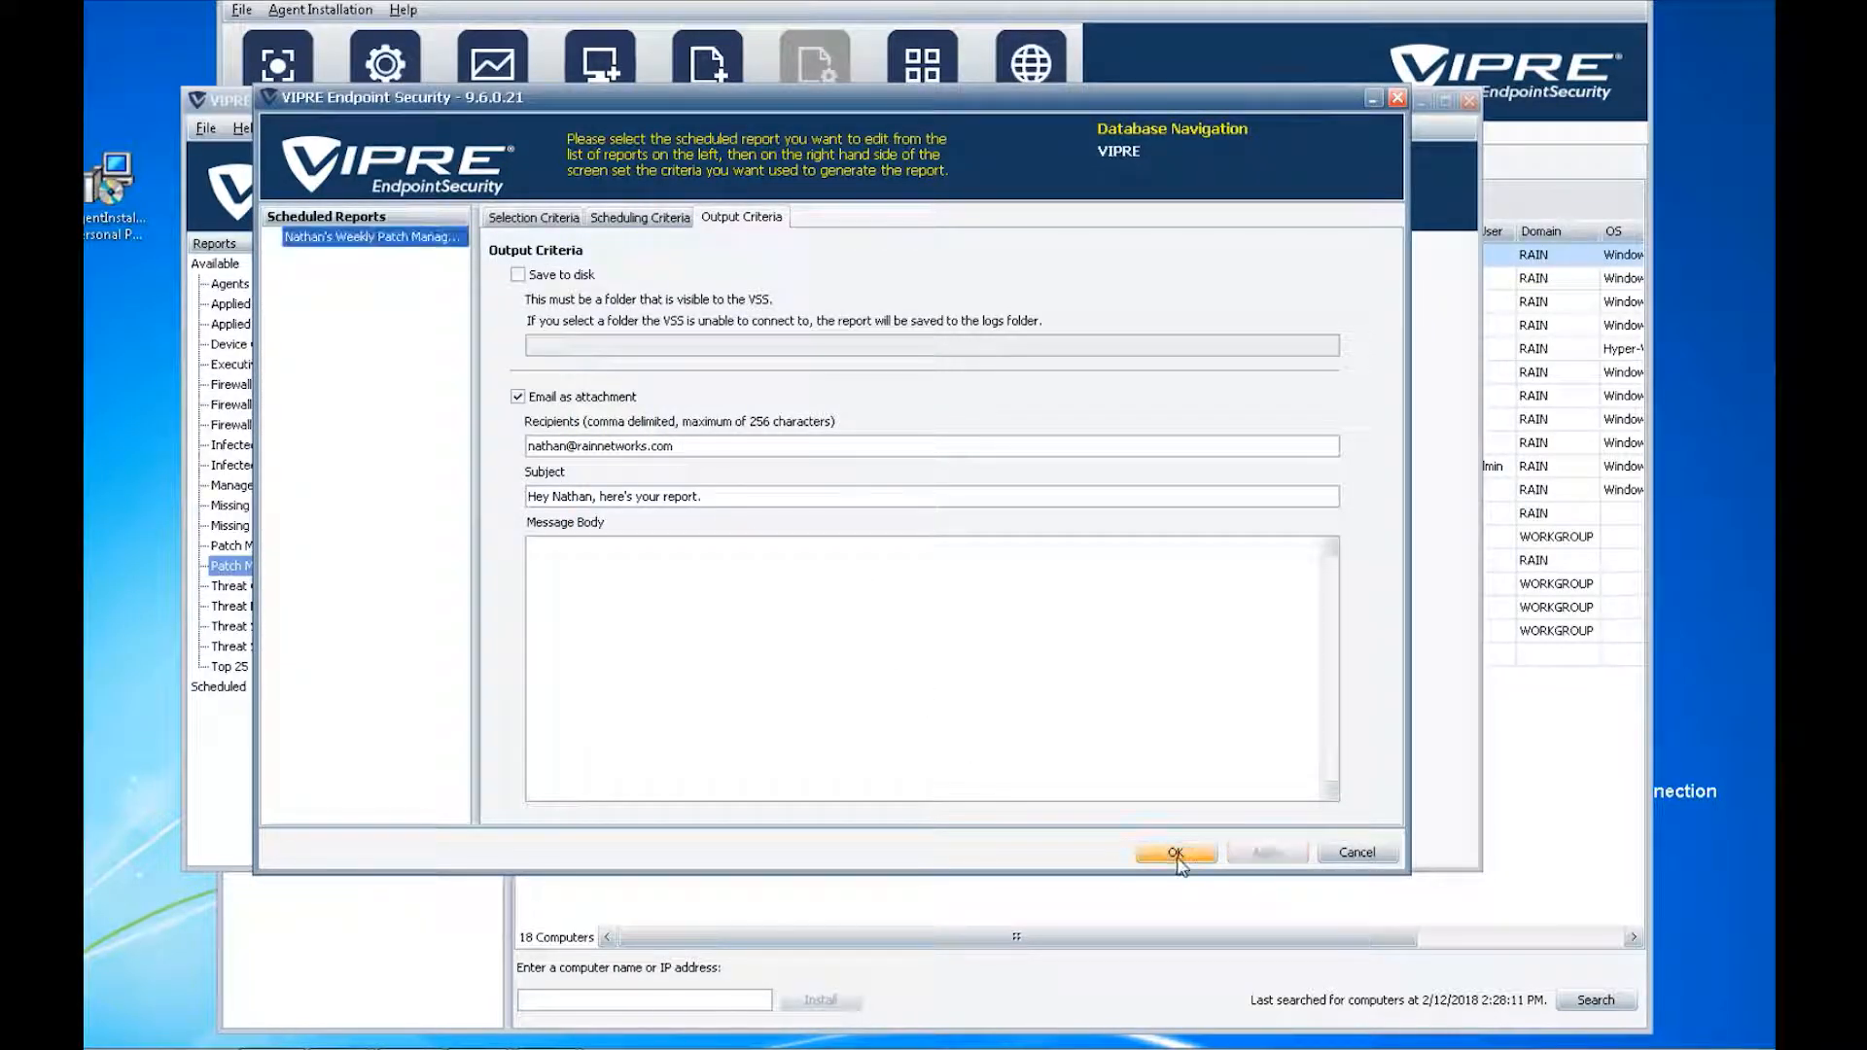
left_click(1176, 853)
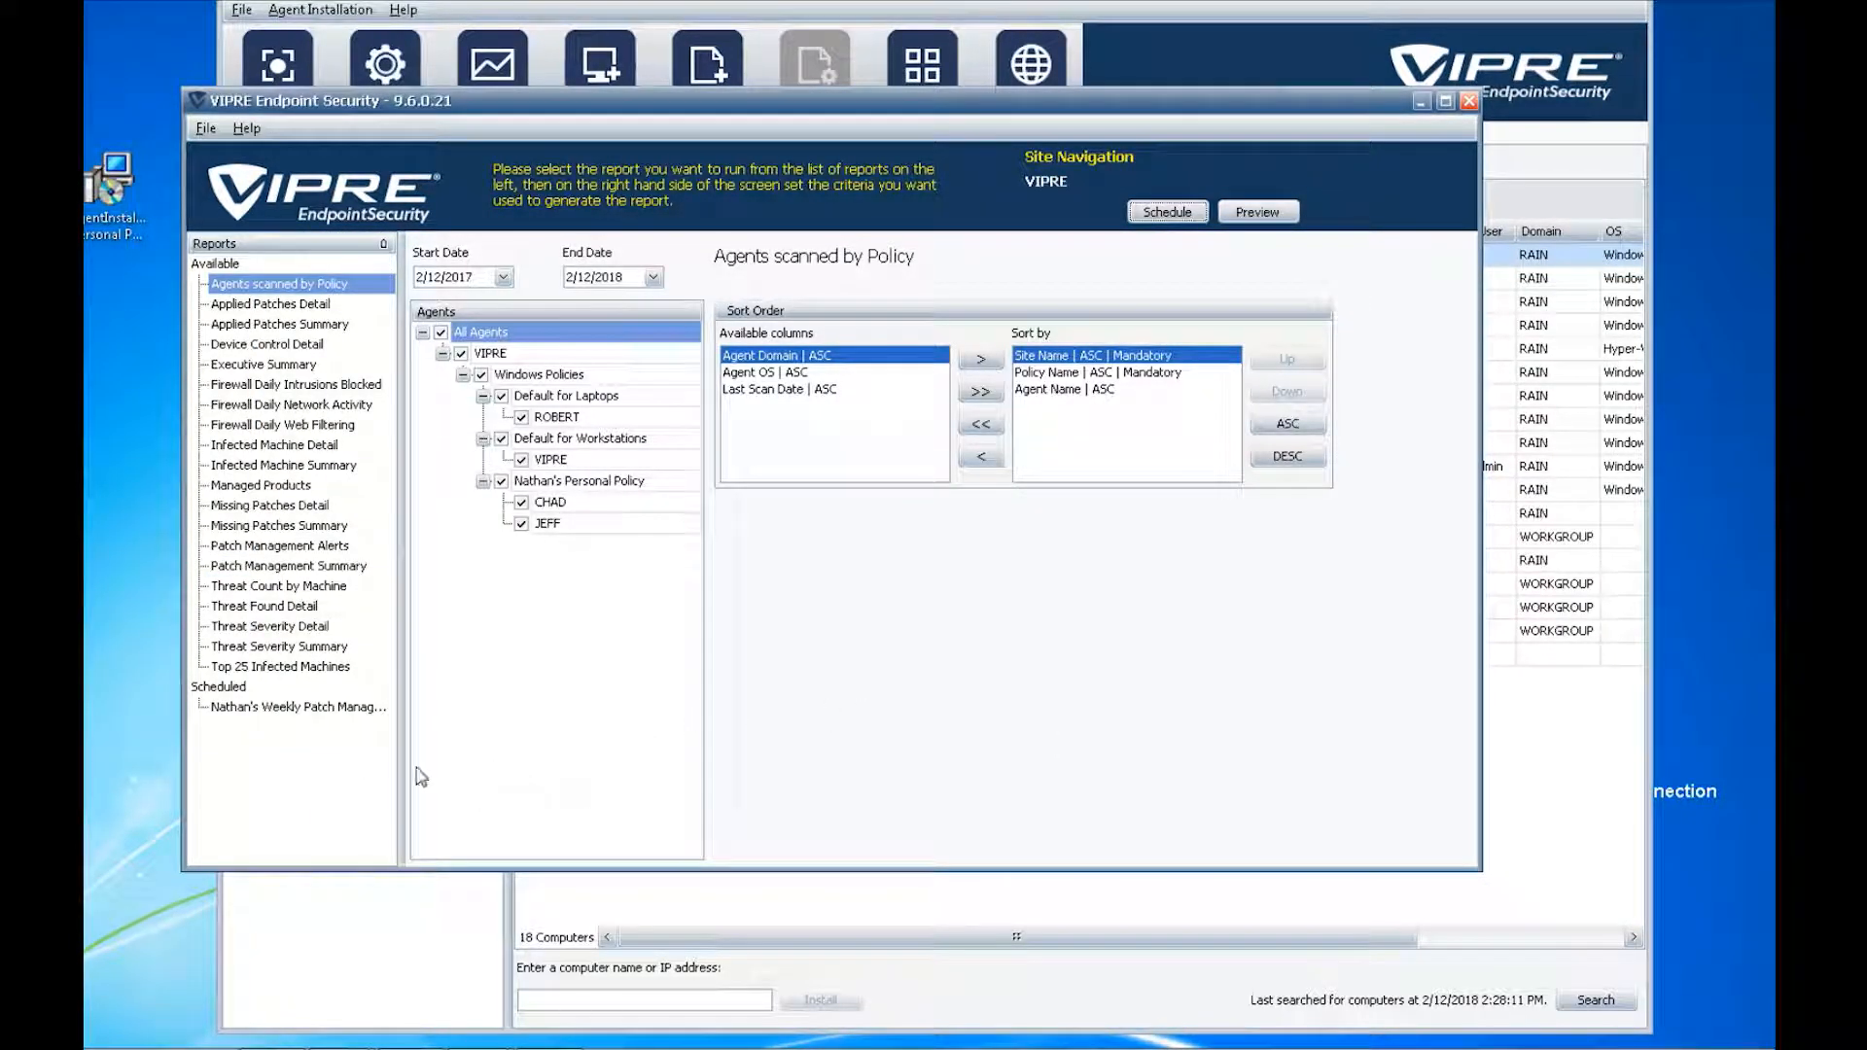
- Check the new weekly report under Scheduled, then load the Firewall Daily Network Activity report
left_click(331, 708)
left_click(332, 708)
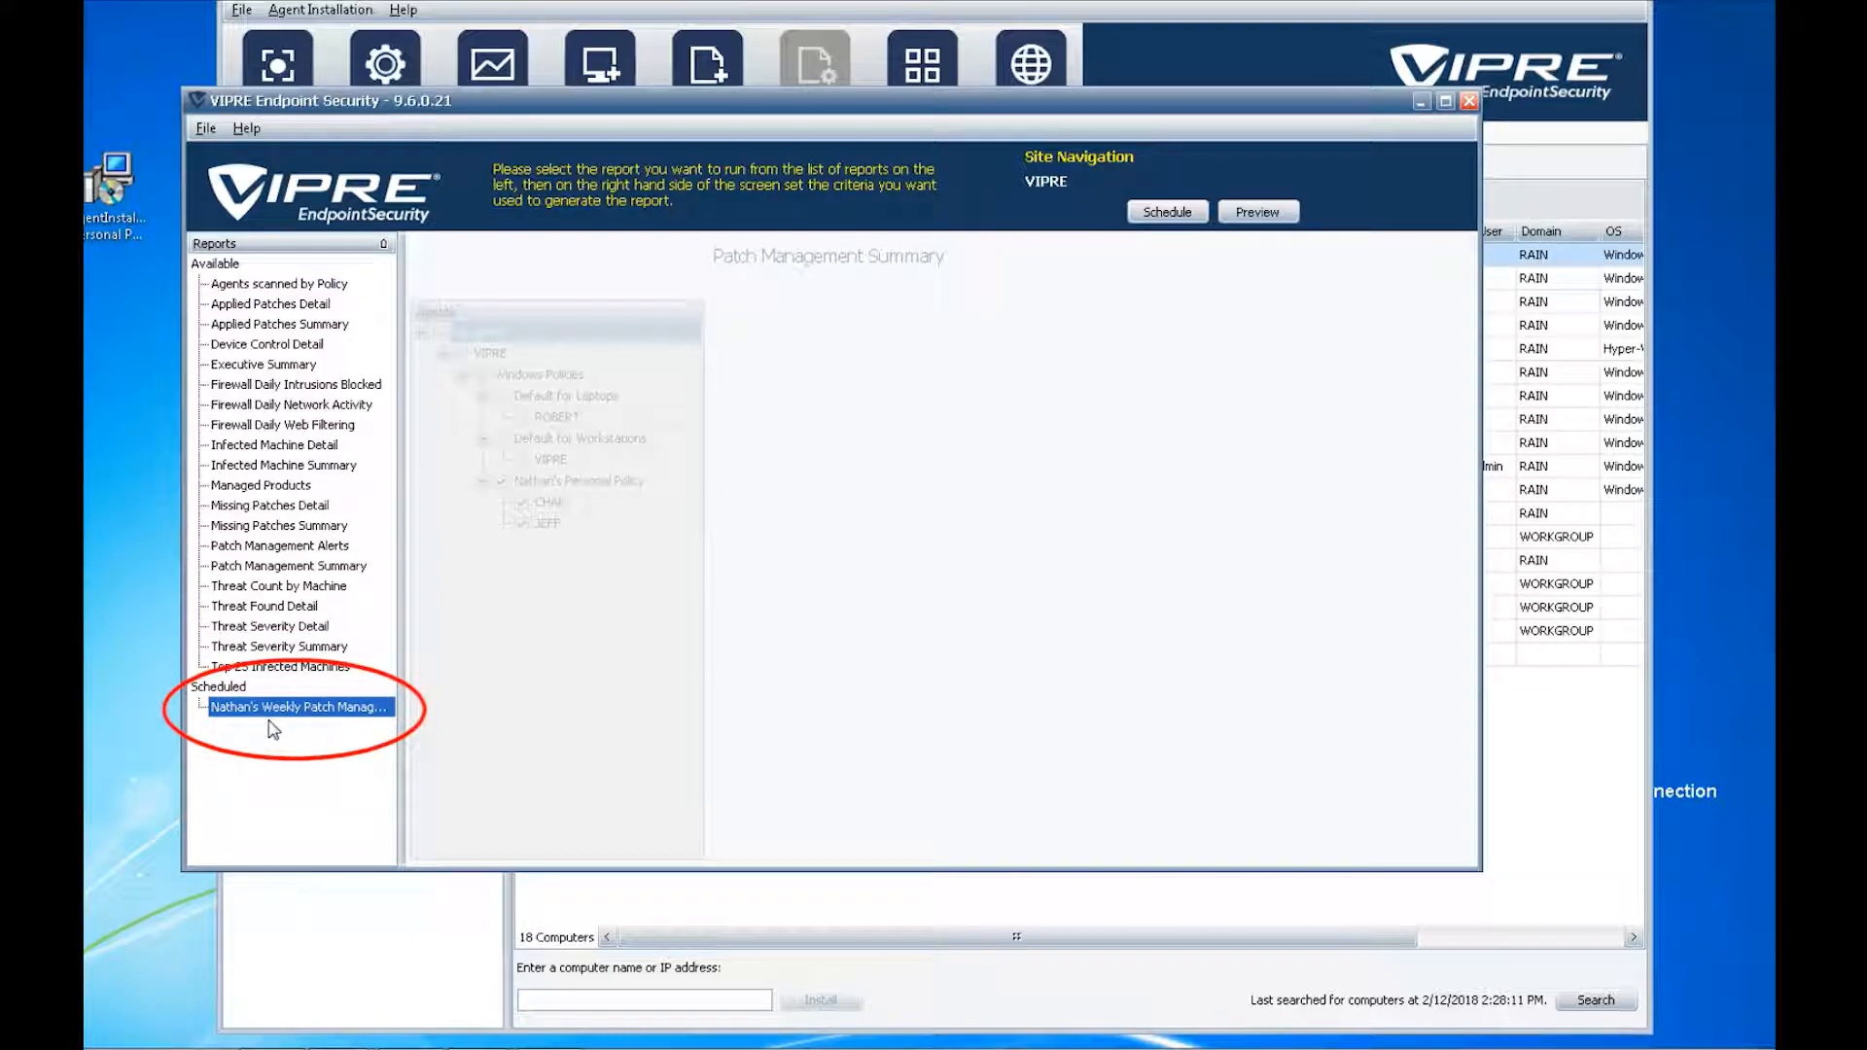
left_click(272, 447)
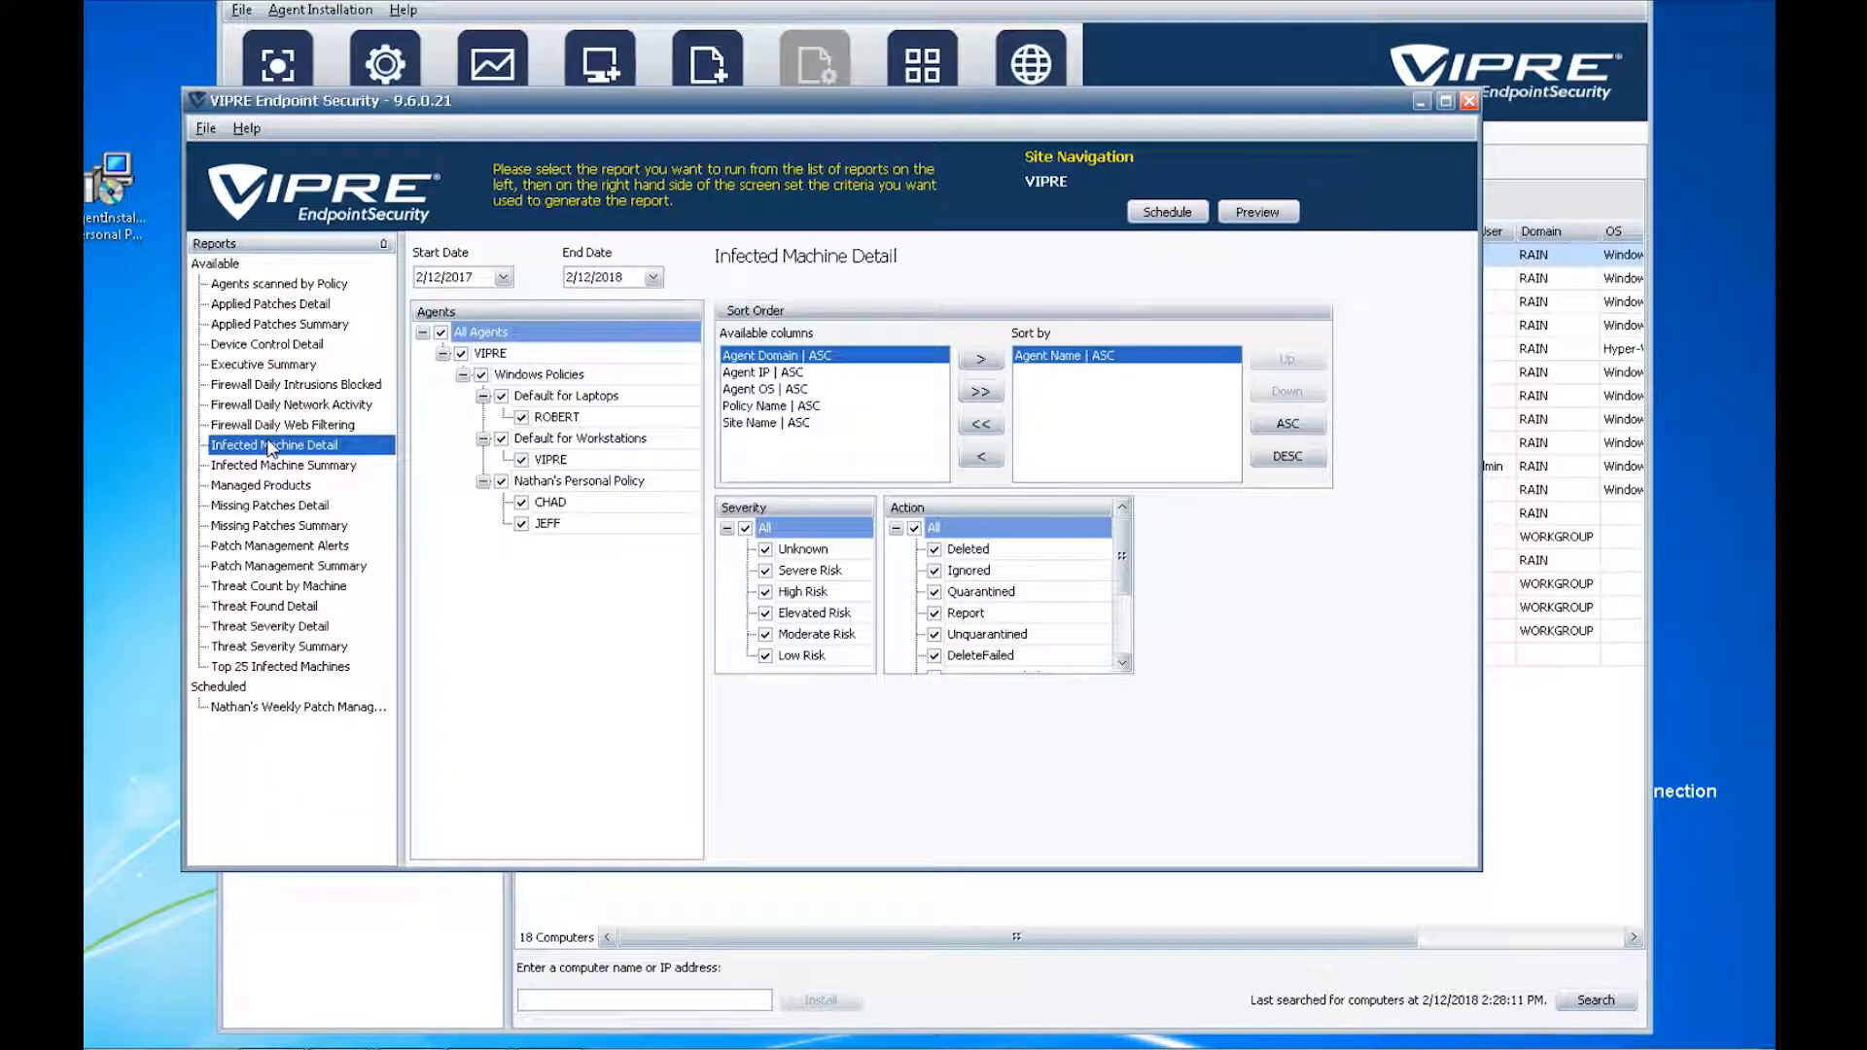
left_click(275, 405)
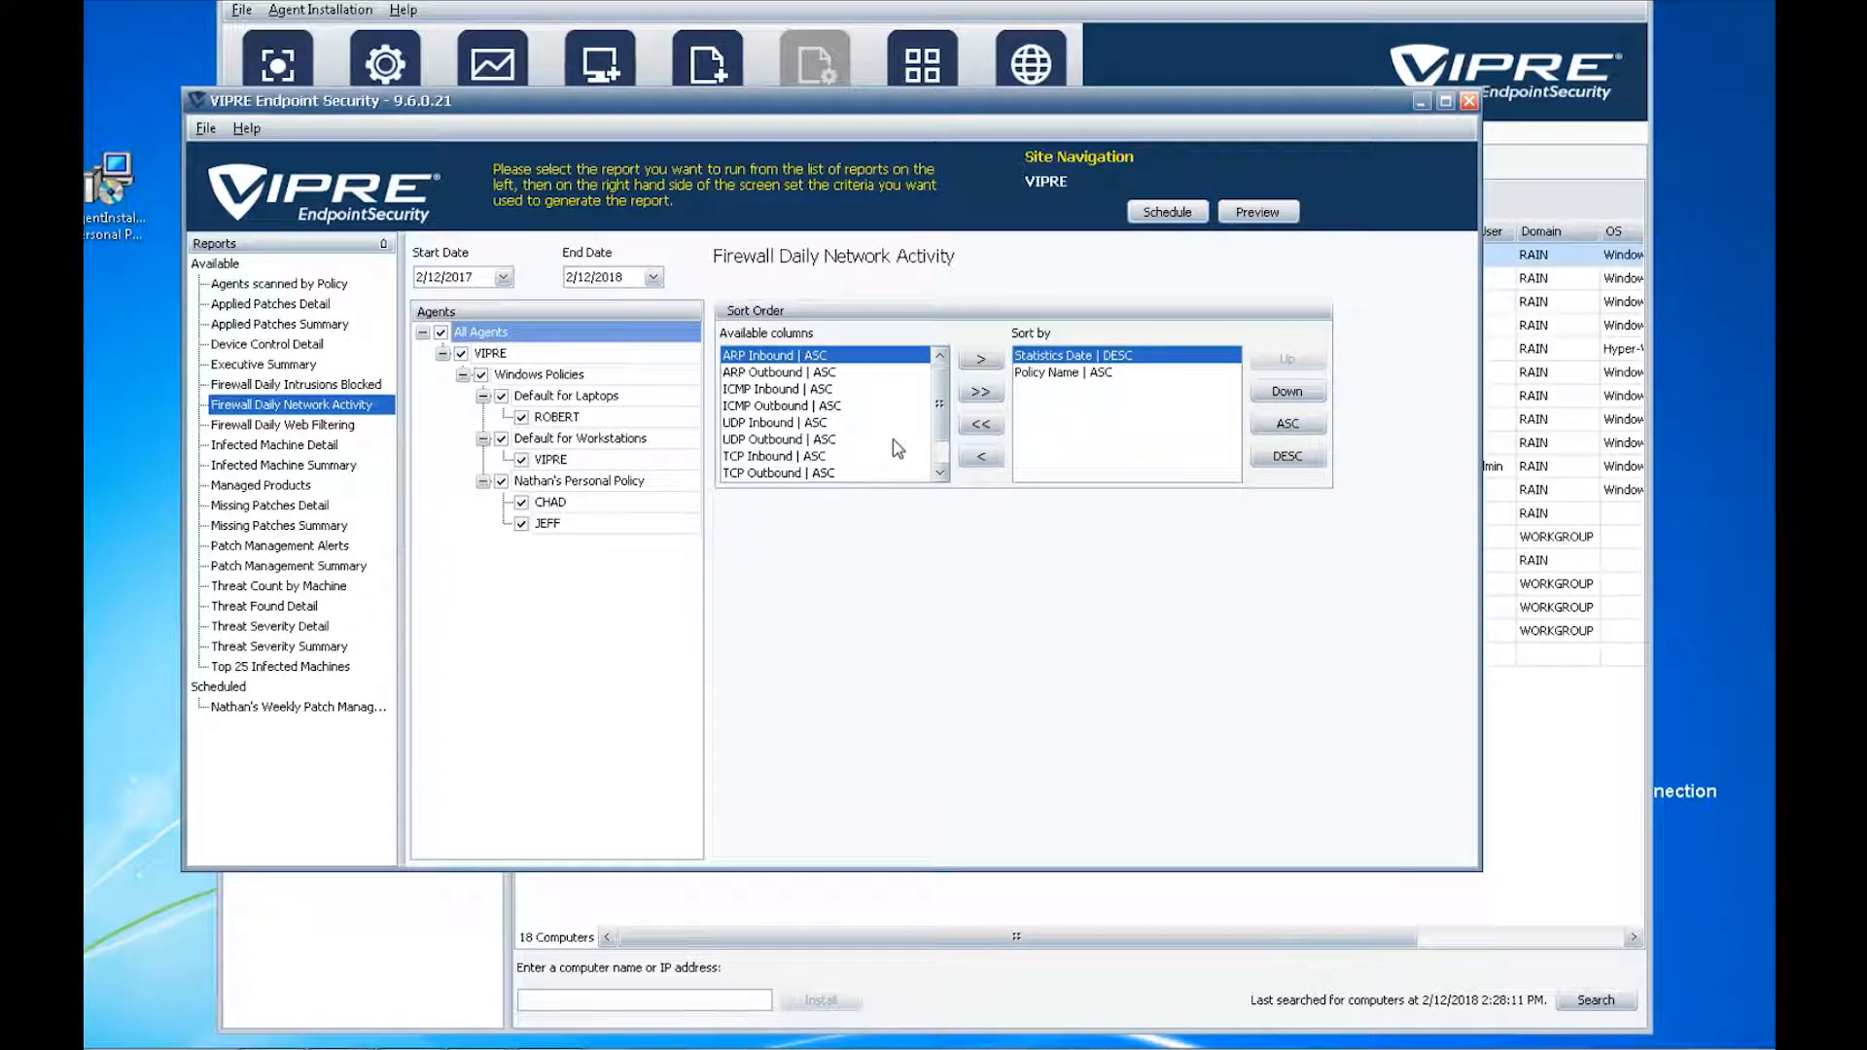
- Add all columns to the Sort by list and preview the Firewall Daily Network Activity report
scroll(939, 394, "down", 1)
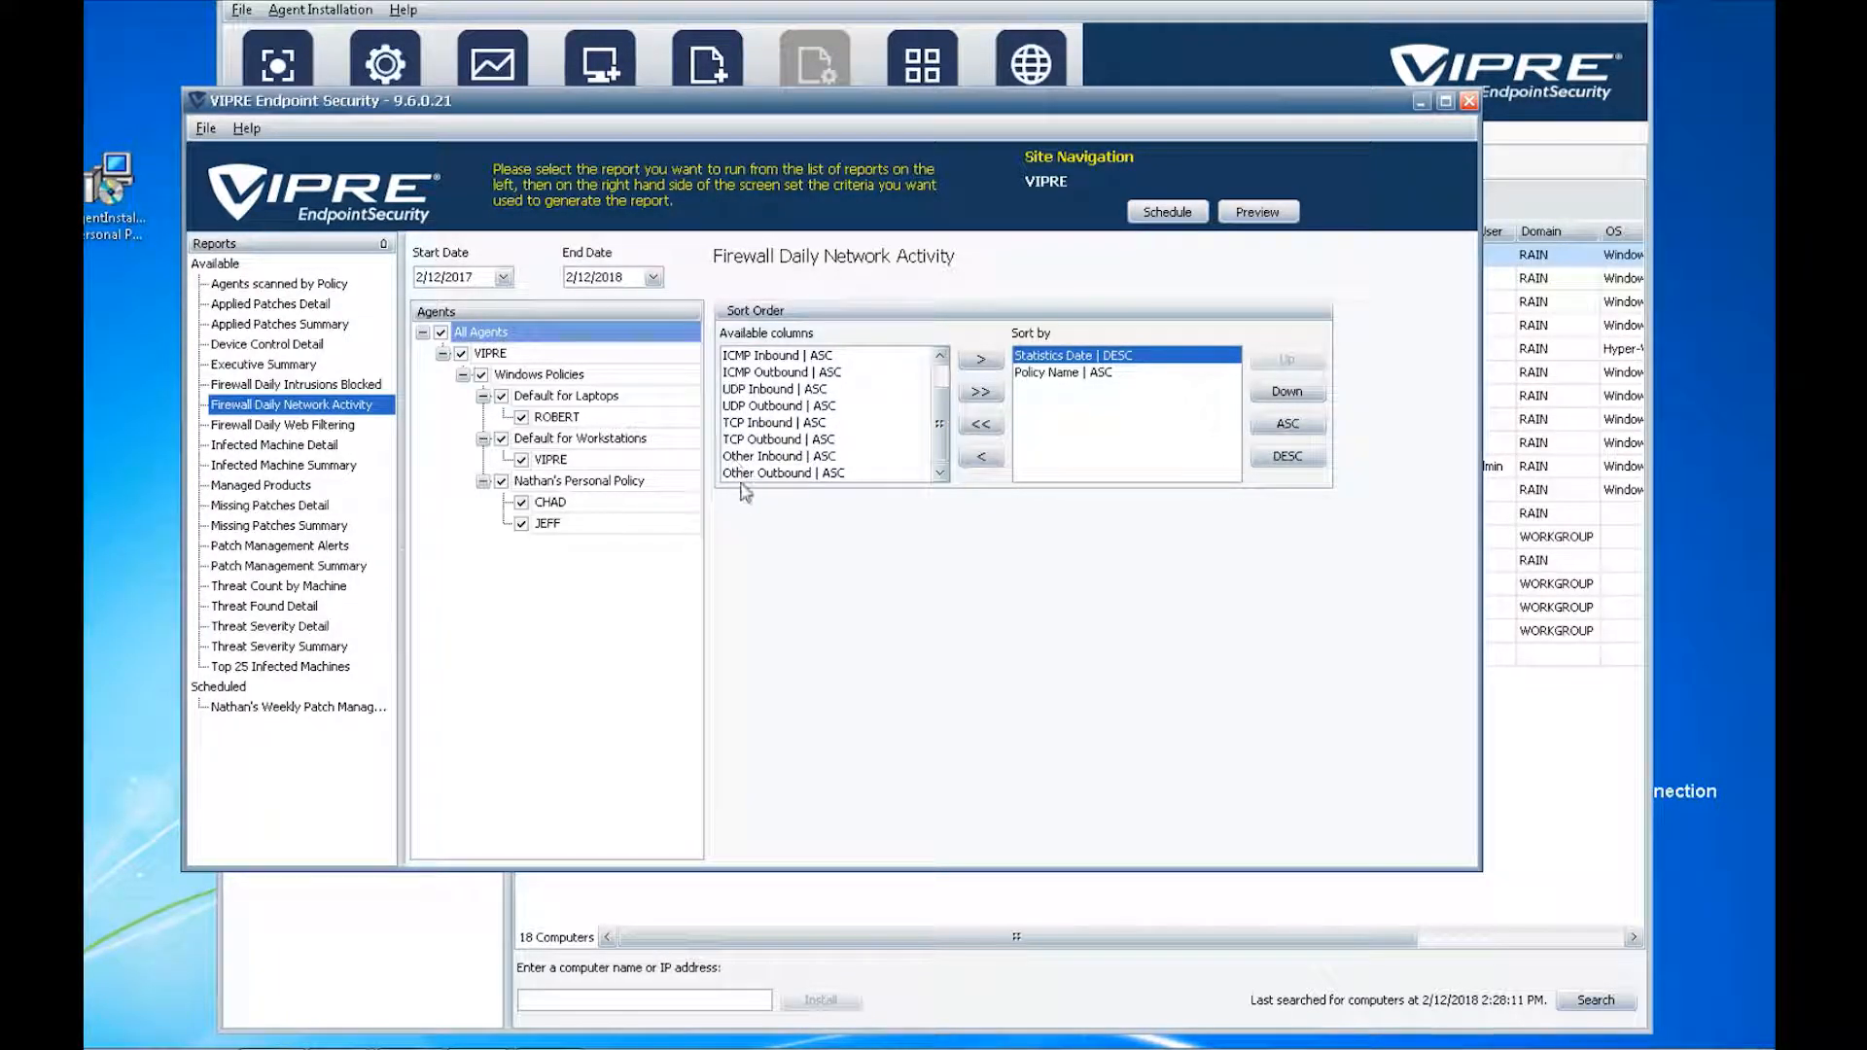
left_click(979, 394)
left_click(1257, 216)
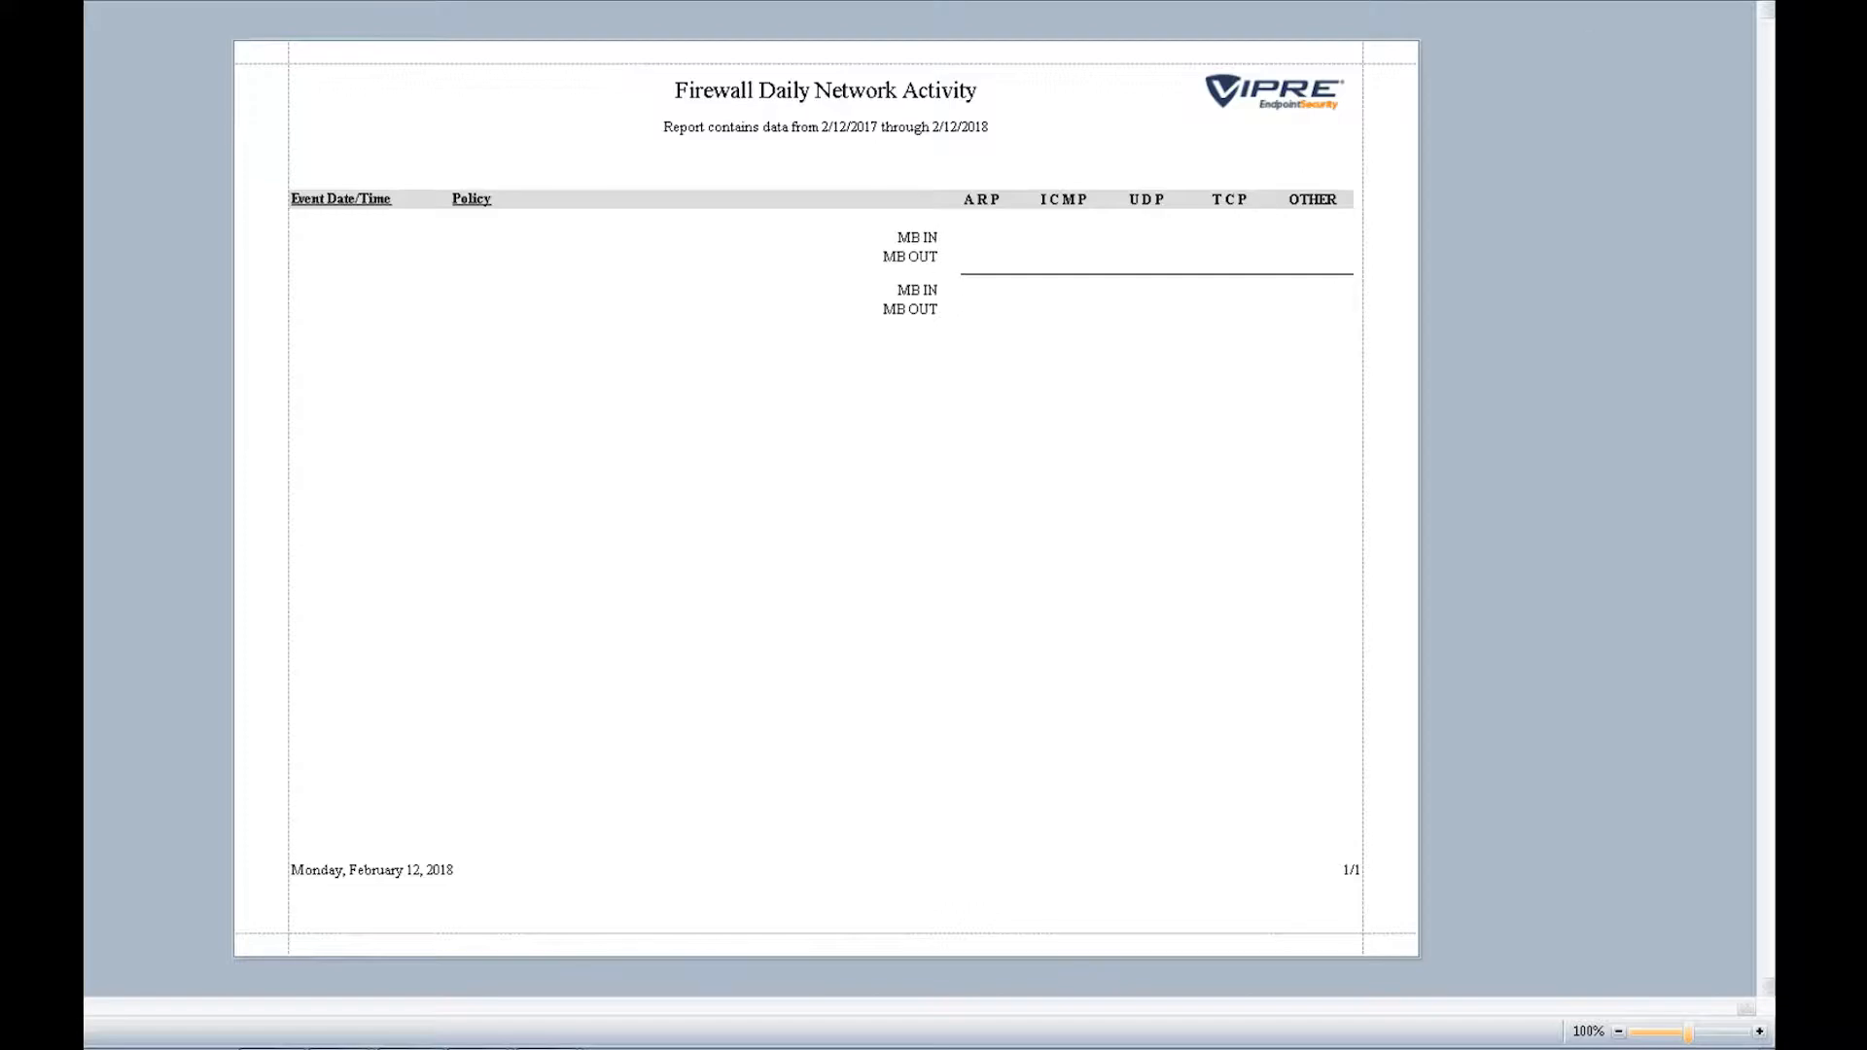
left_click(1757, 3)
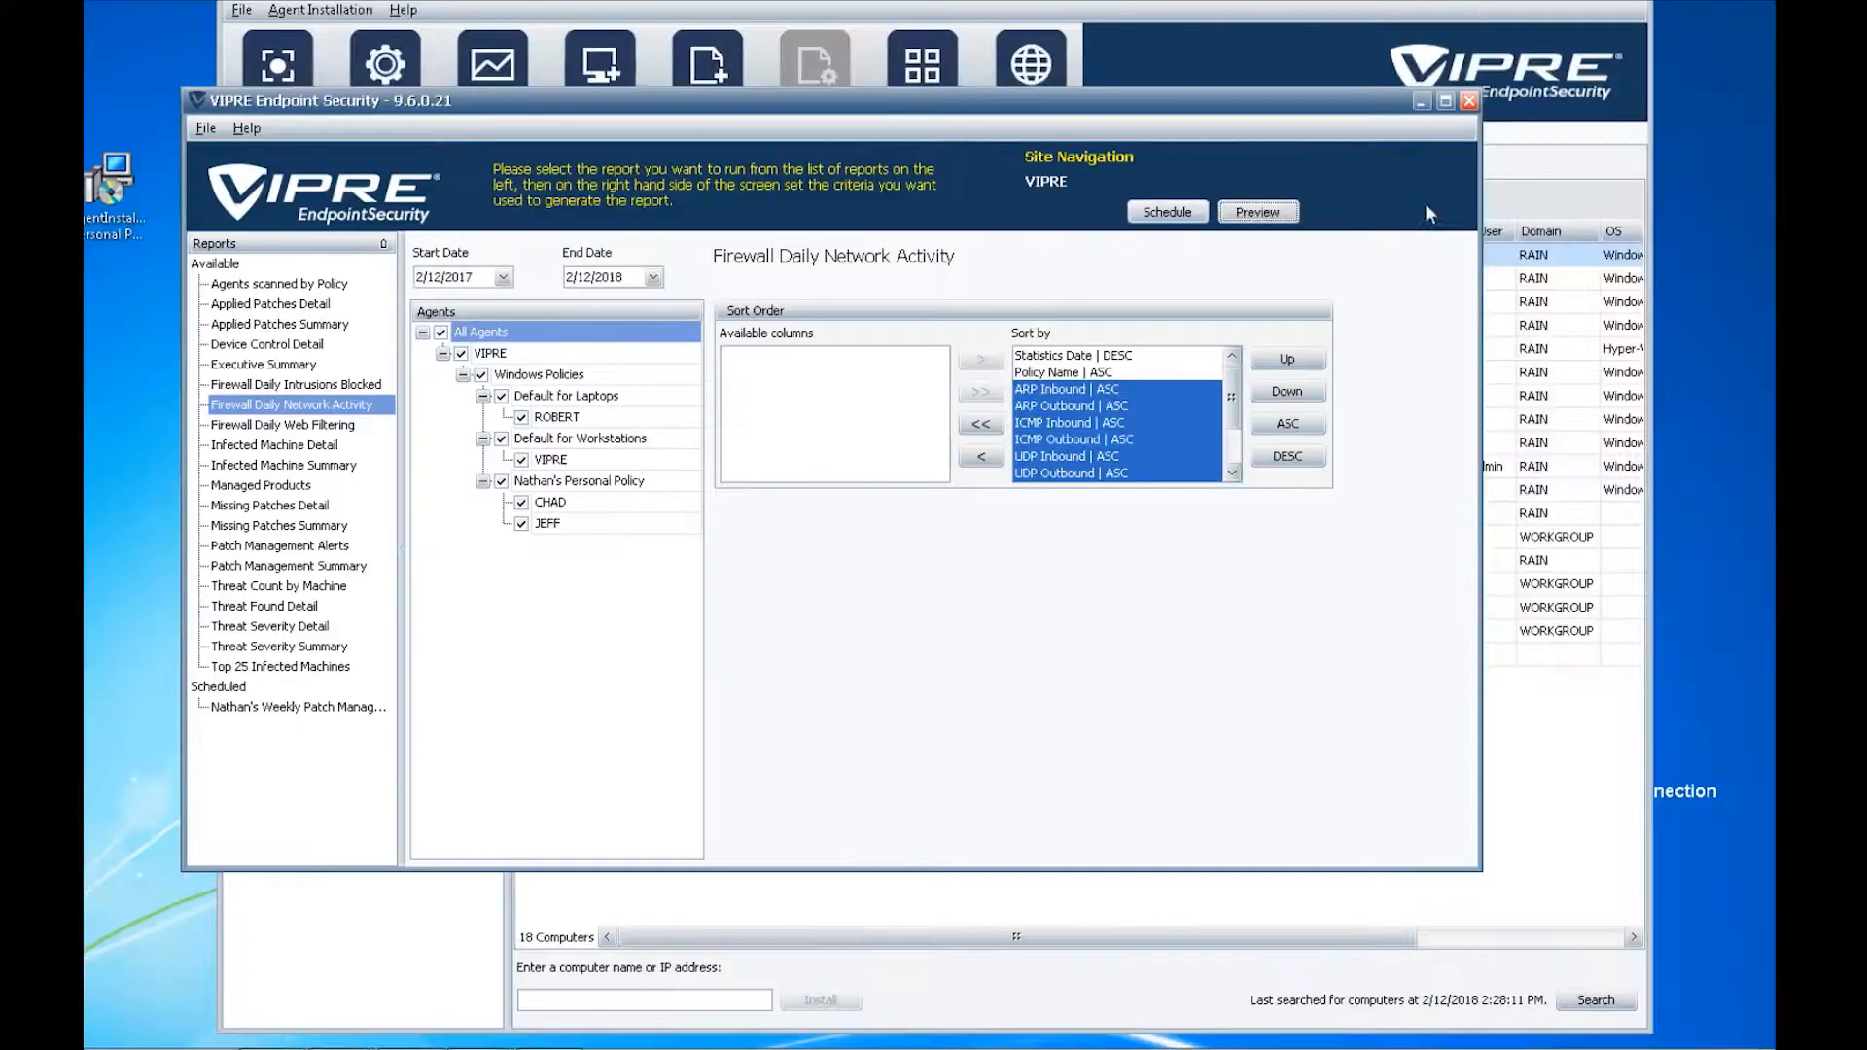
- Set the start date to 12/1/2016 and preview the report again
left_click(1060, 406)
left_click(1096, 423)
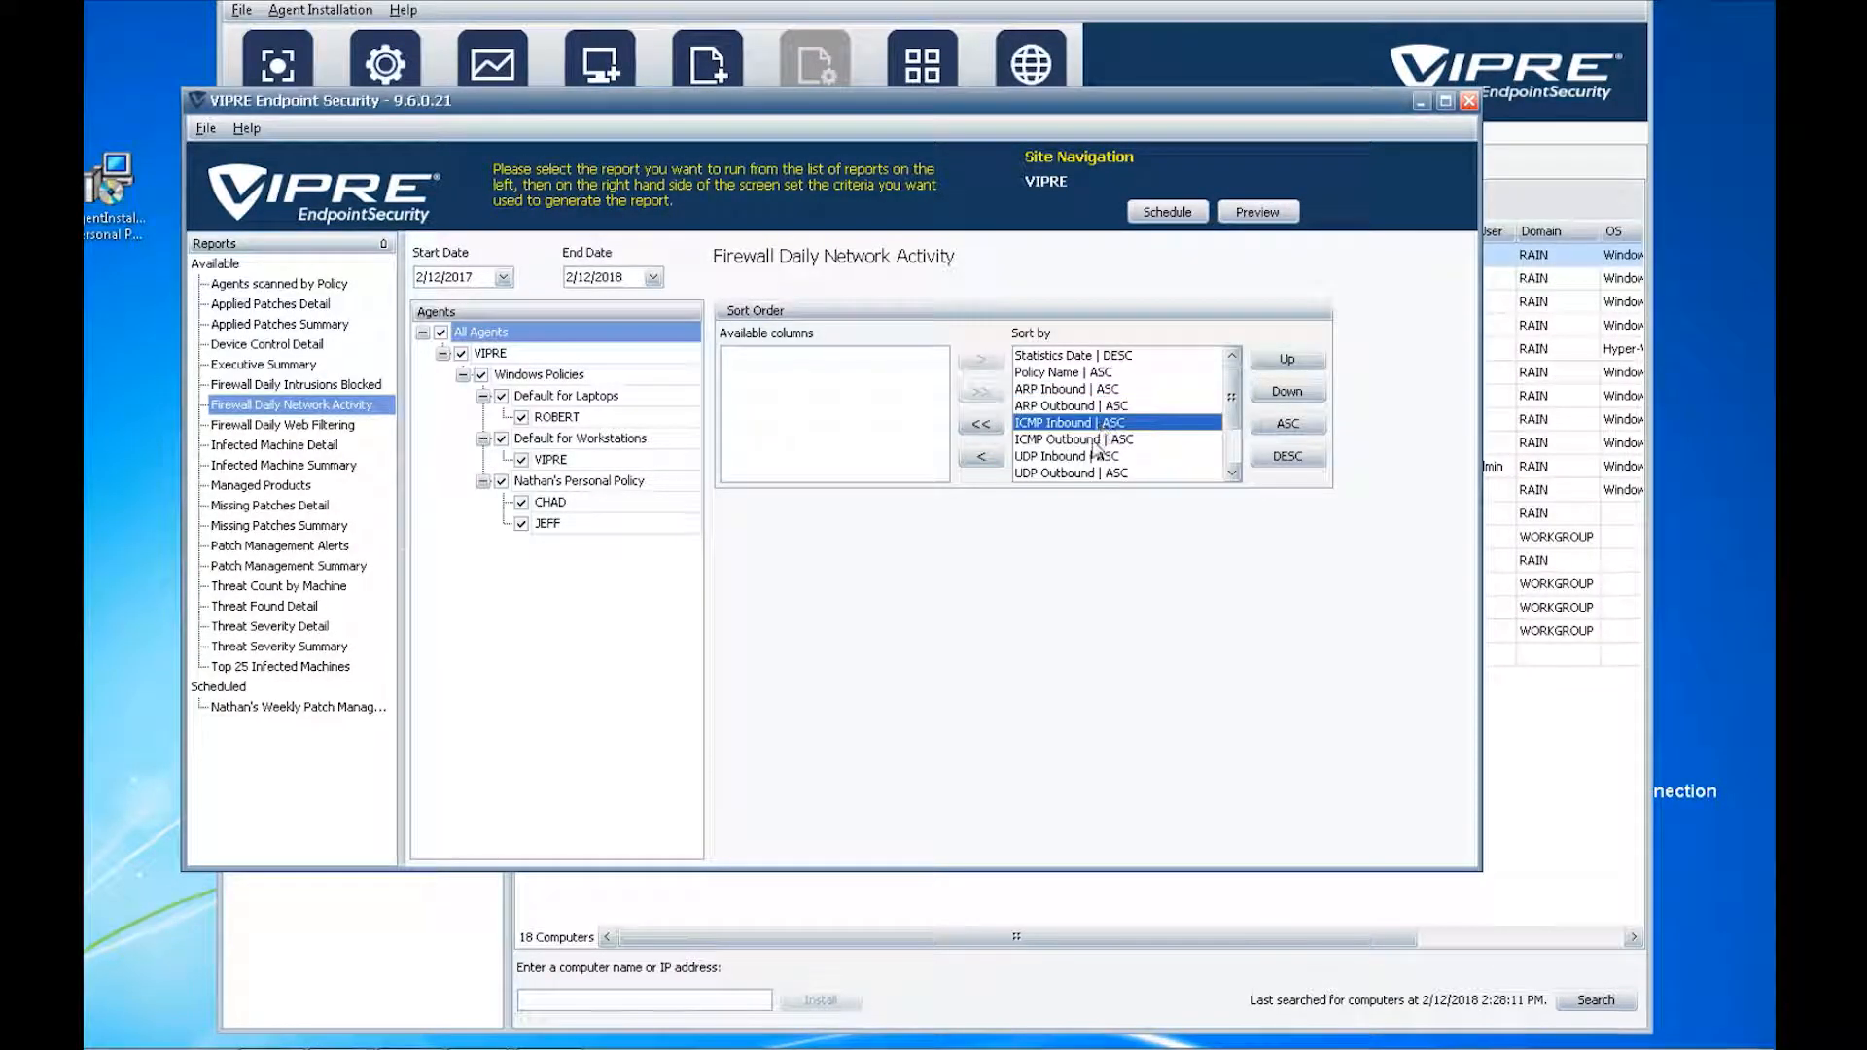
left_click(503, 278)
left_click(429, 325)
left_click(430, 325)
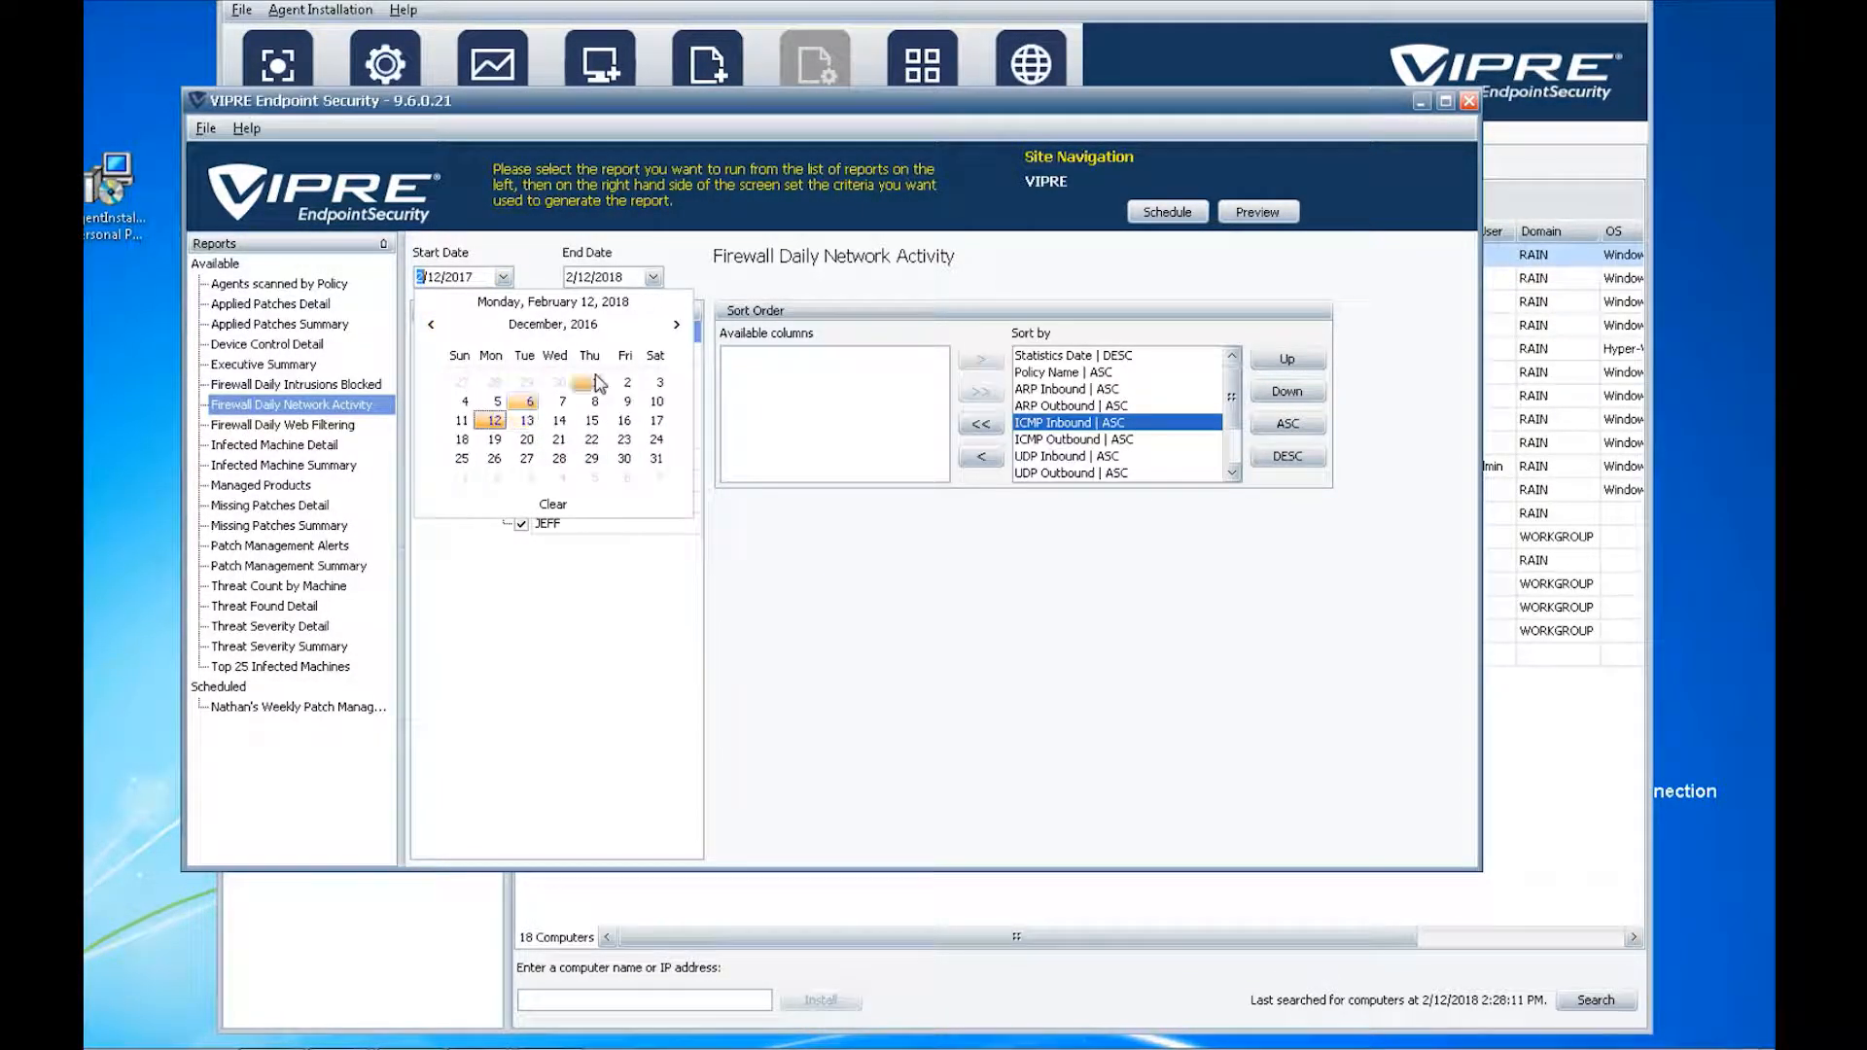
left_click(600, 382)
left_click(1258, 212)
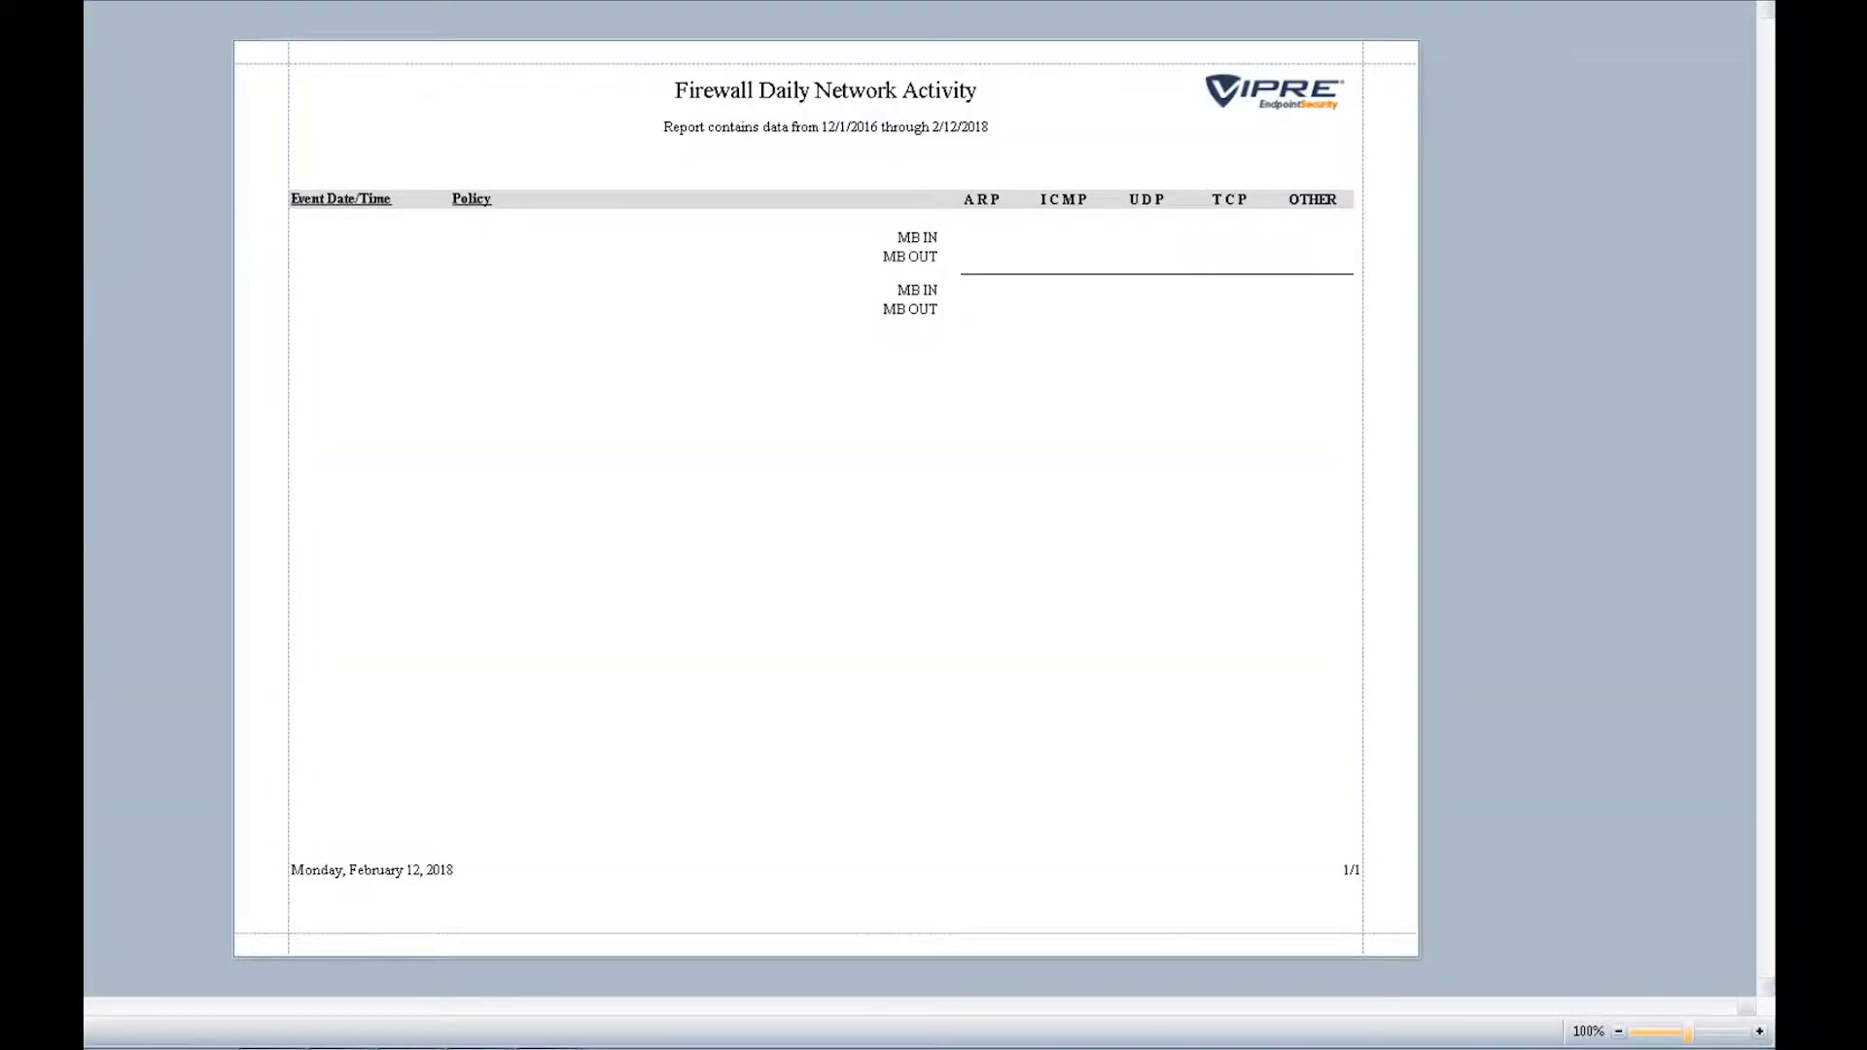
left_click(1757, 2)
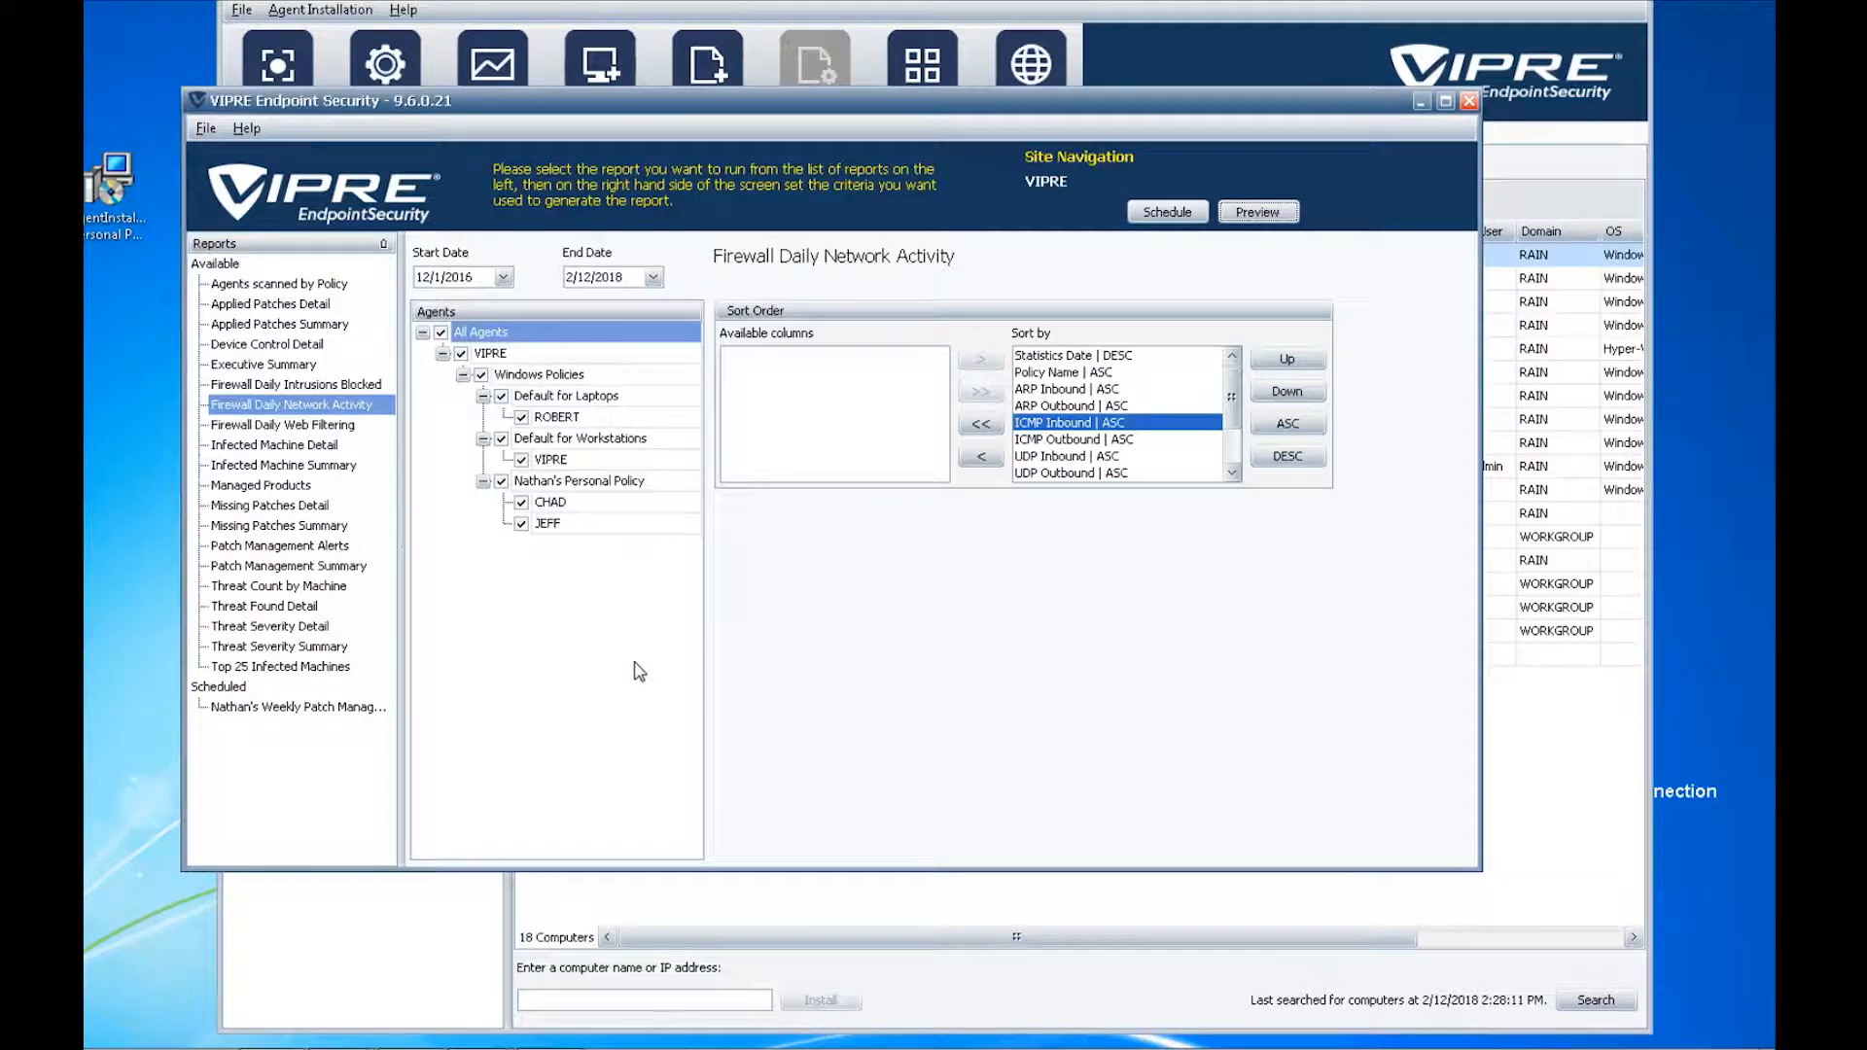